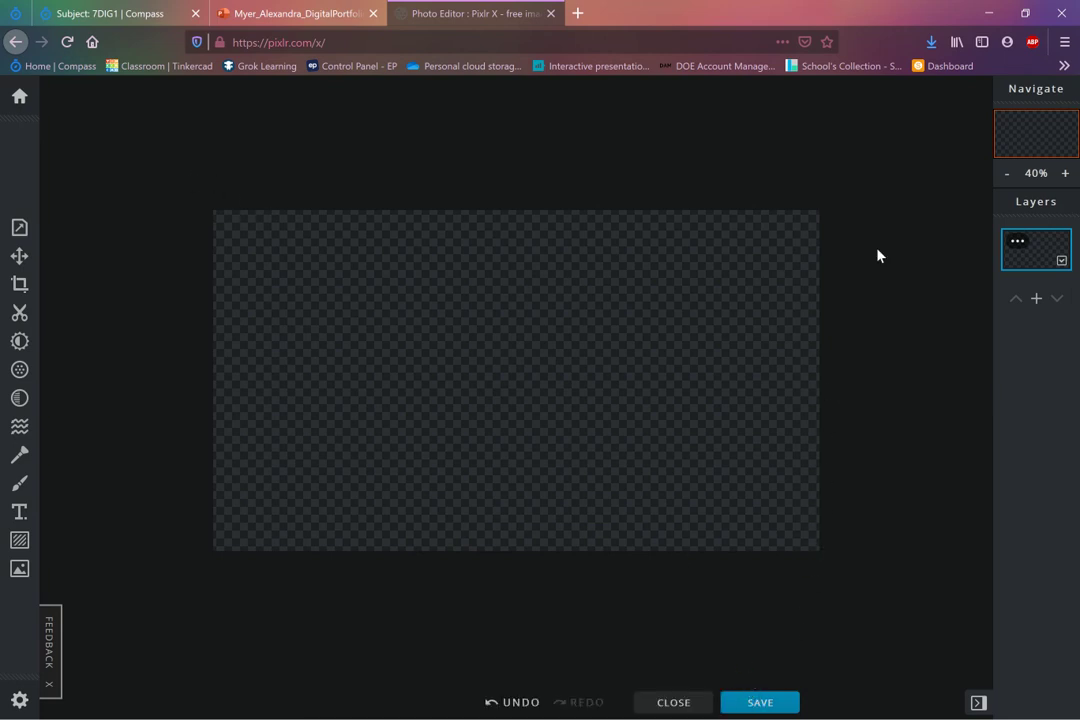
Add the deepsea image from Desktop > Digital Technologies > Image Editing as a new layer
click(1036, 300)
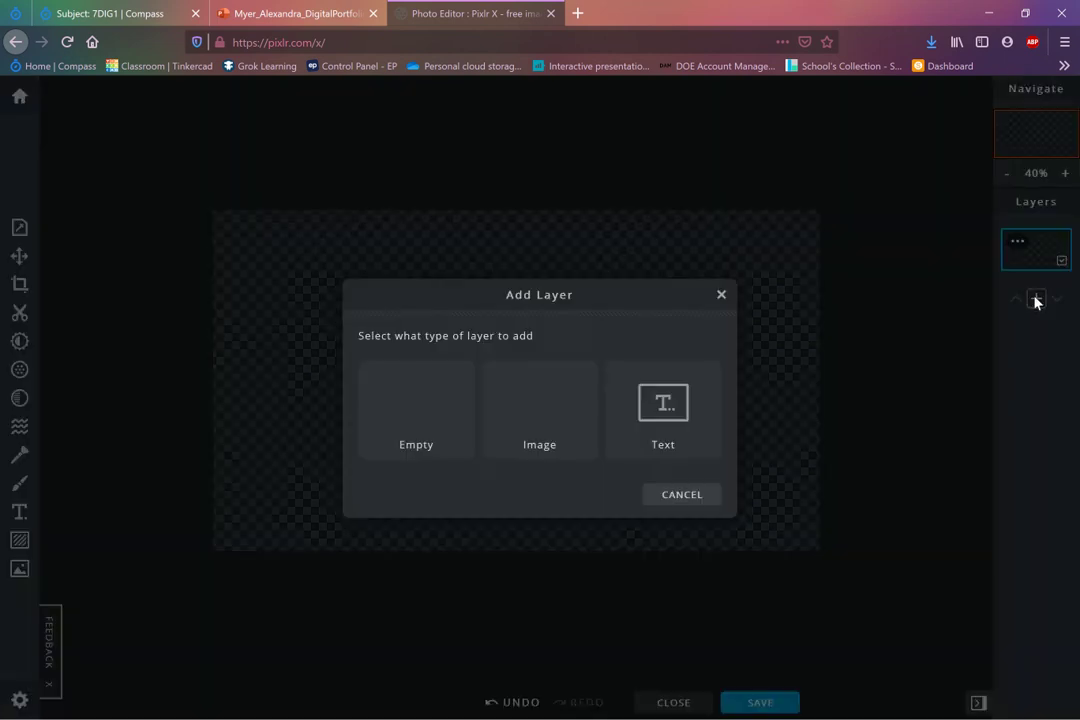
click(521, 449)
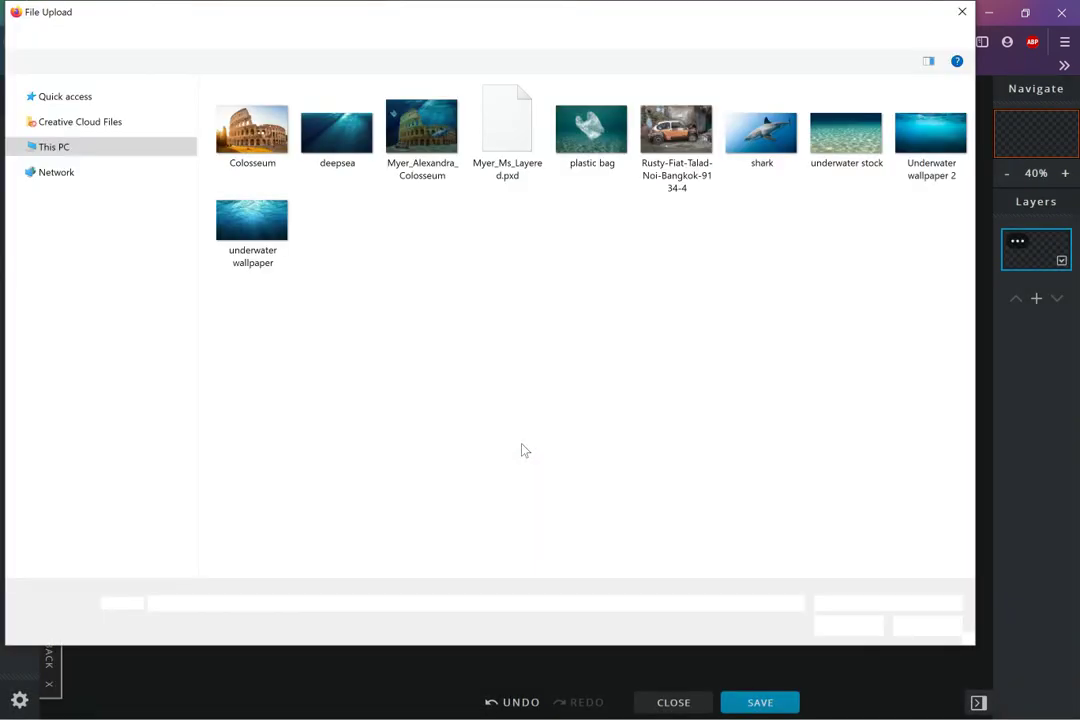
click(117, 185)
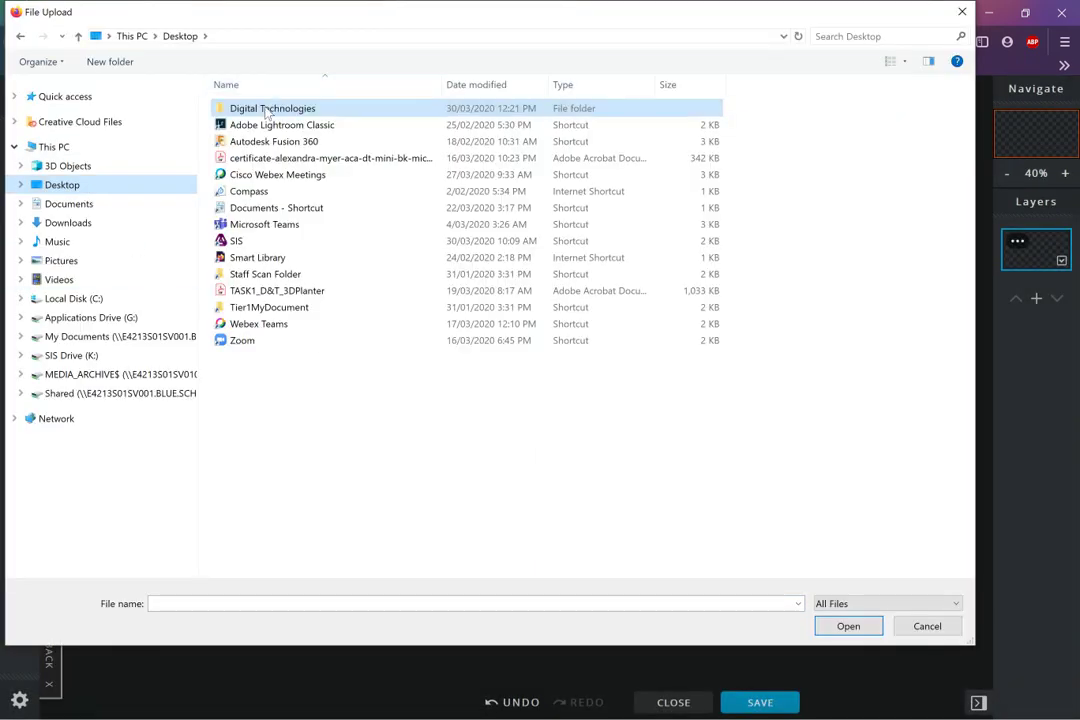
double_click(267, 110)
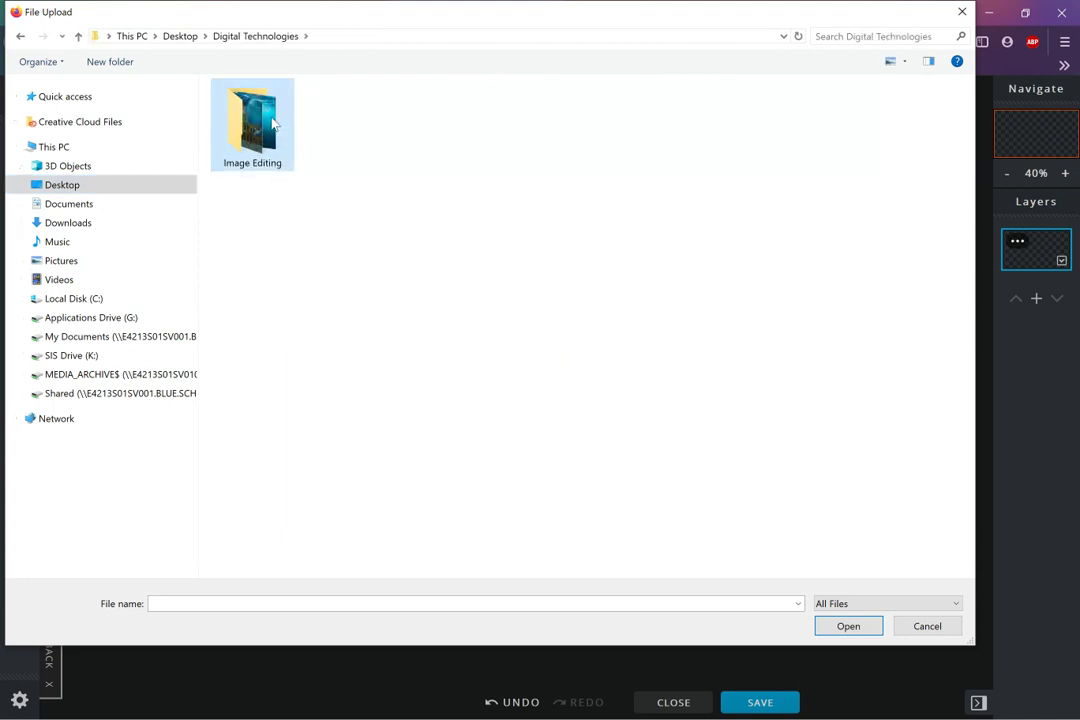
double_click(273, 122)
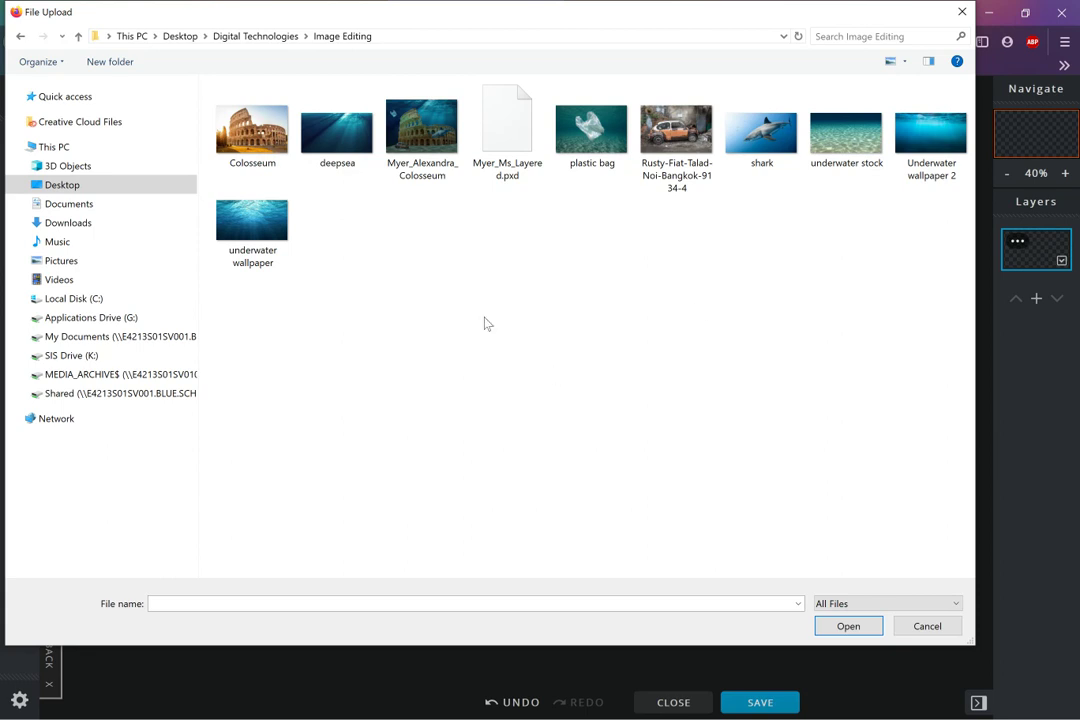
click(343, 147)
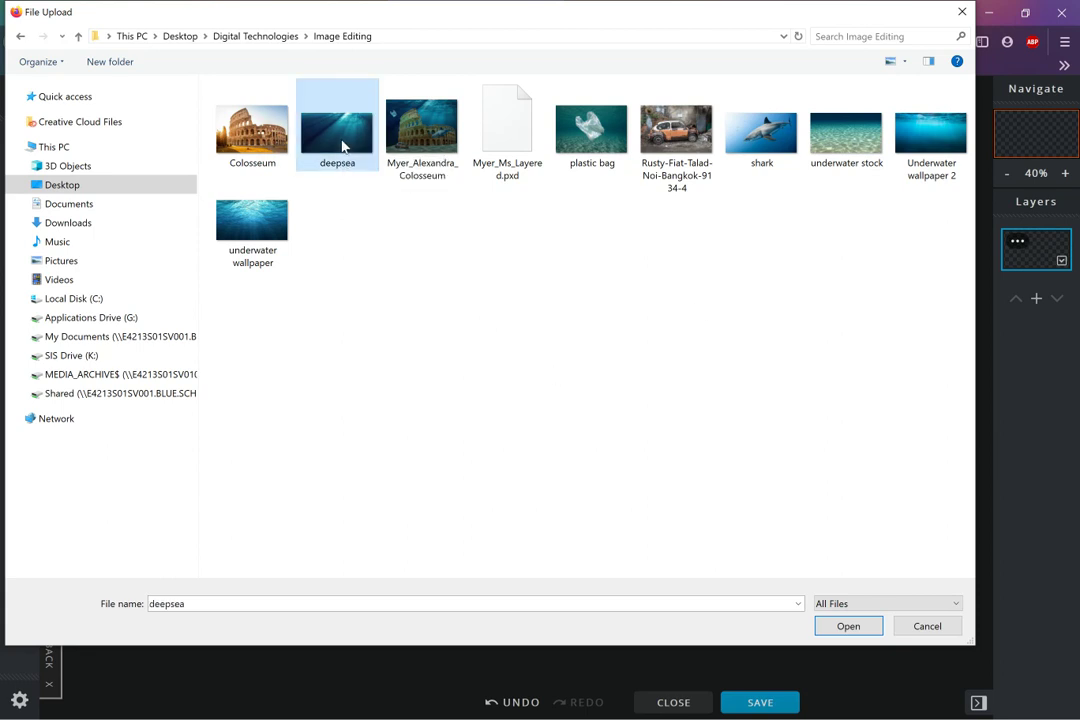
click(840, 628)
Stretch the deepsea image by its corners until it fills the whole canvas
drag(404, 262, 299, 186)
drag(815, 495, 933, 561)
click(945, 272)
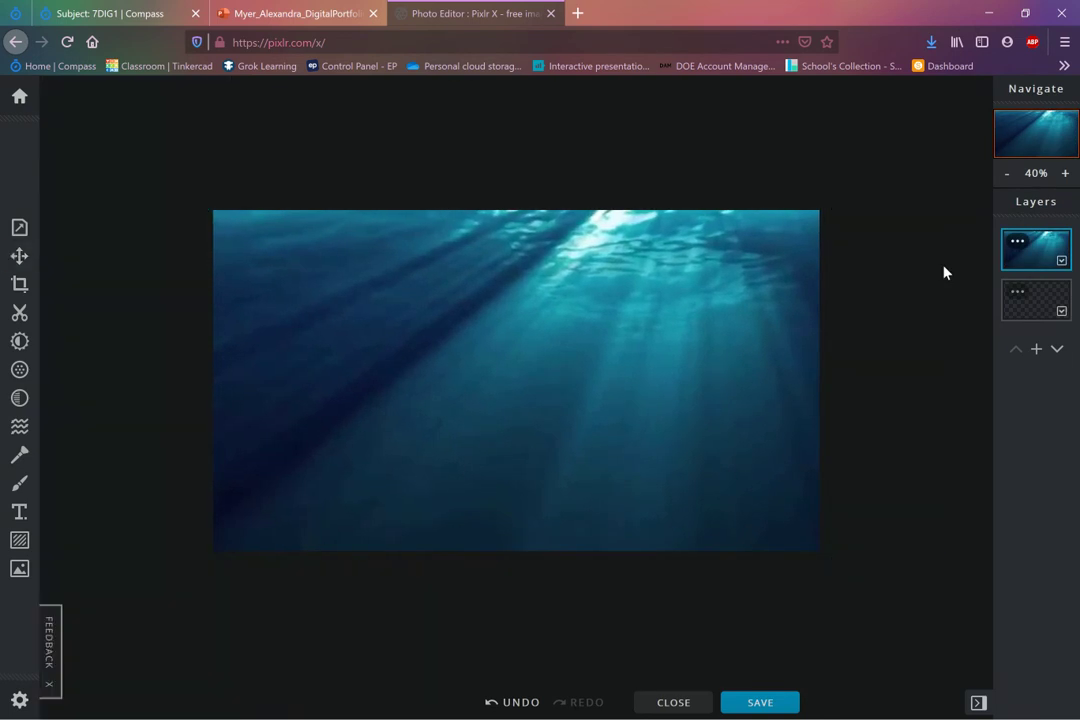
click(1035, 350)
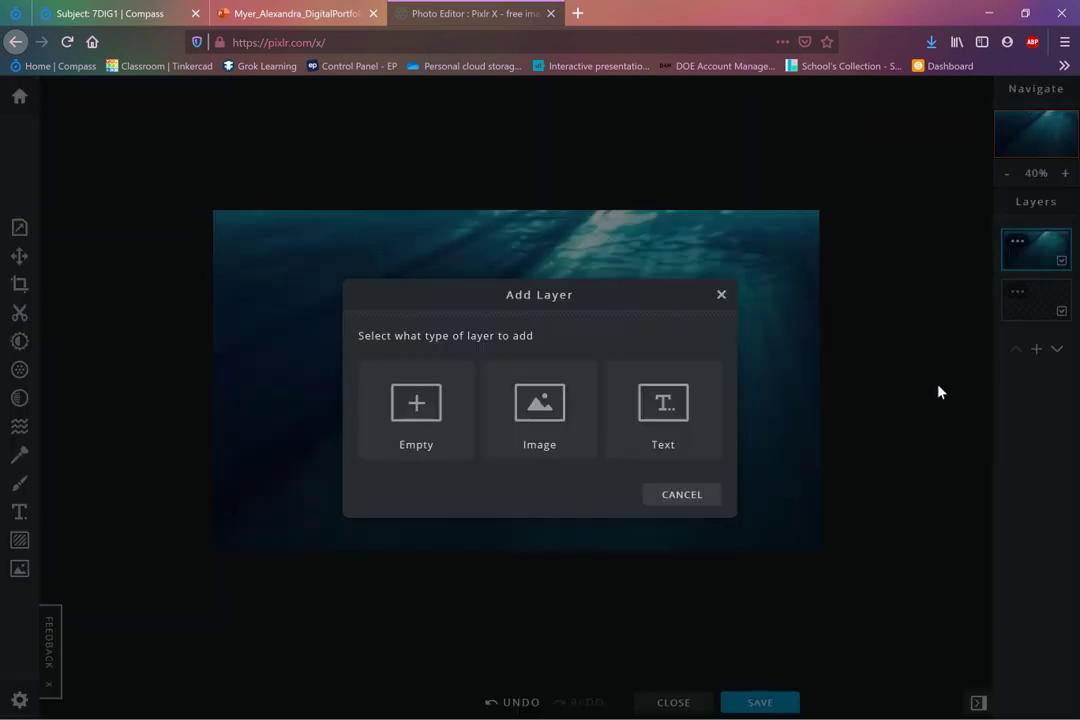
Add the Colosseum photo as a new image layer
click(518, 421)
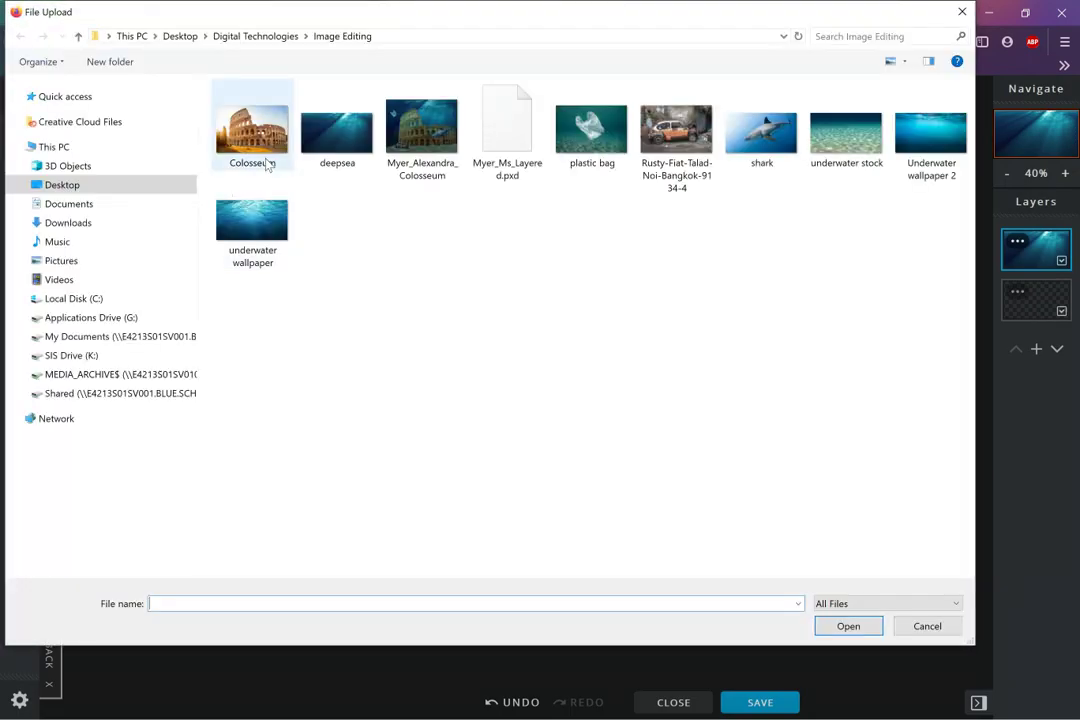
click(252, 135)
click(850, 630)
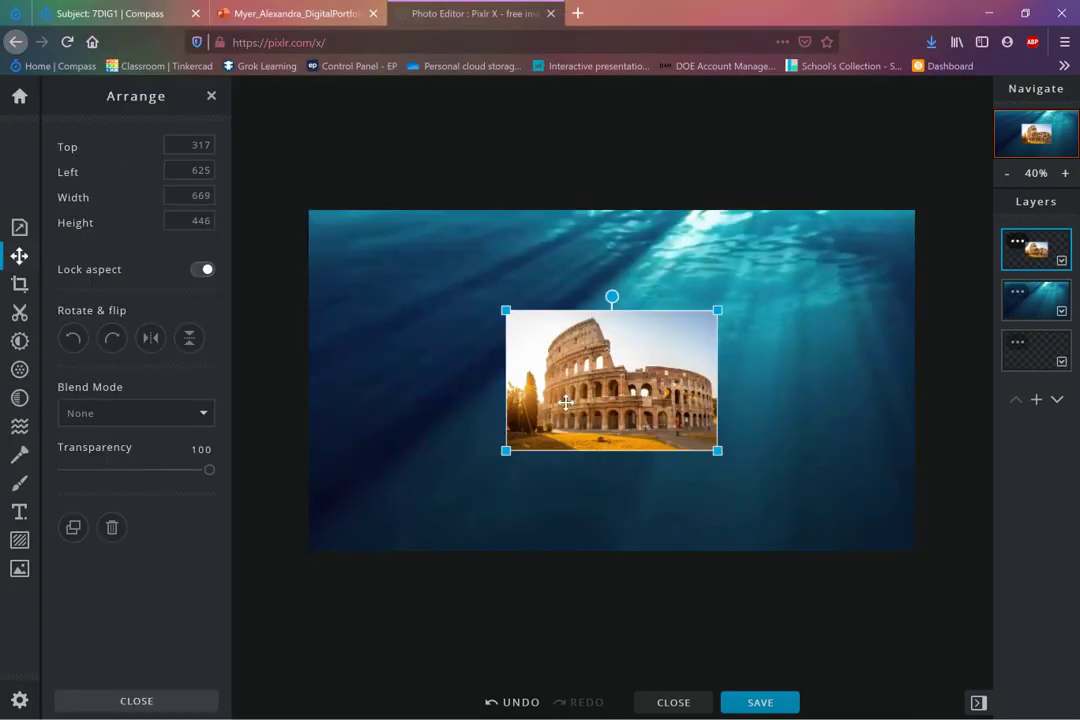
Enlarge and nudge the Colosseum so it covers most of the canvas
drag(506, 310, 415, 249)
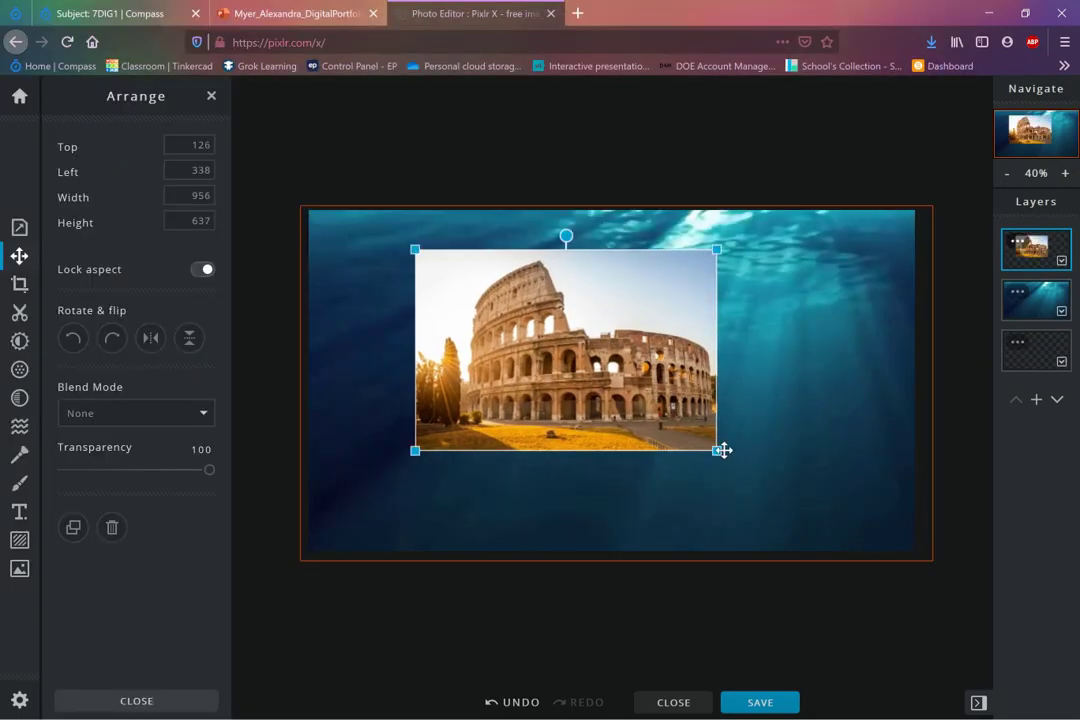
drag(723, 450, 750, 489)
drag(810, 251, 821, 245)
key(Escape)
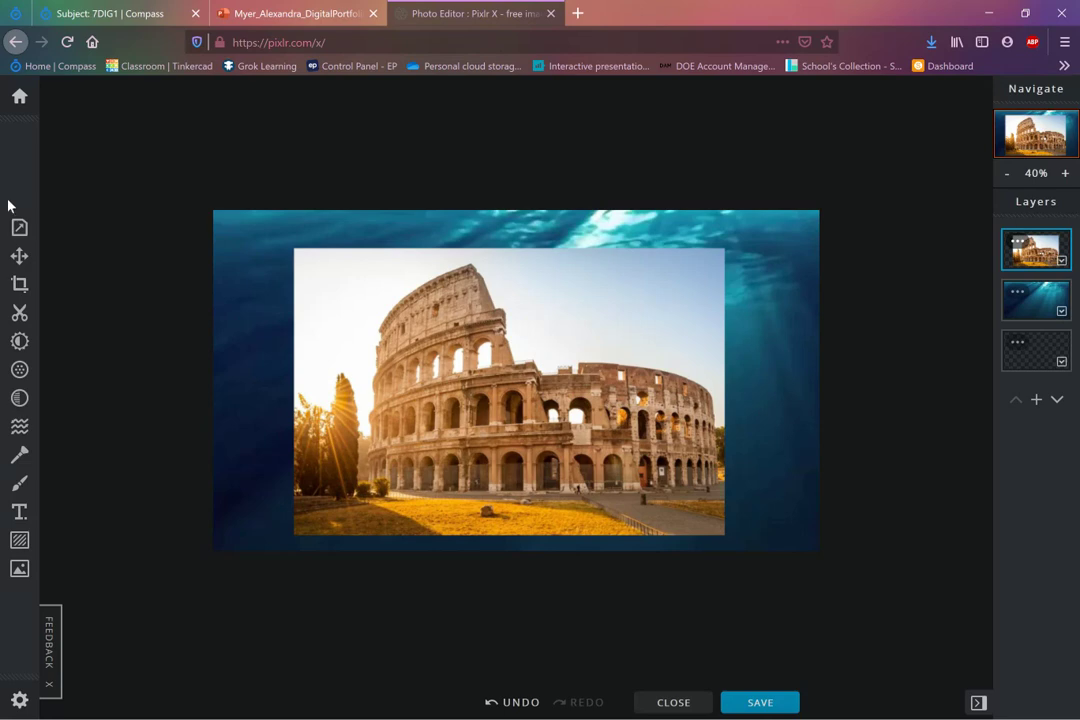
Trace a Keep-mode lasso cutout around the Colosseum, dropping its sky and foreground
click(19, 316)
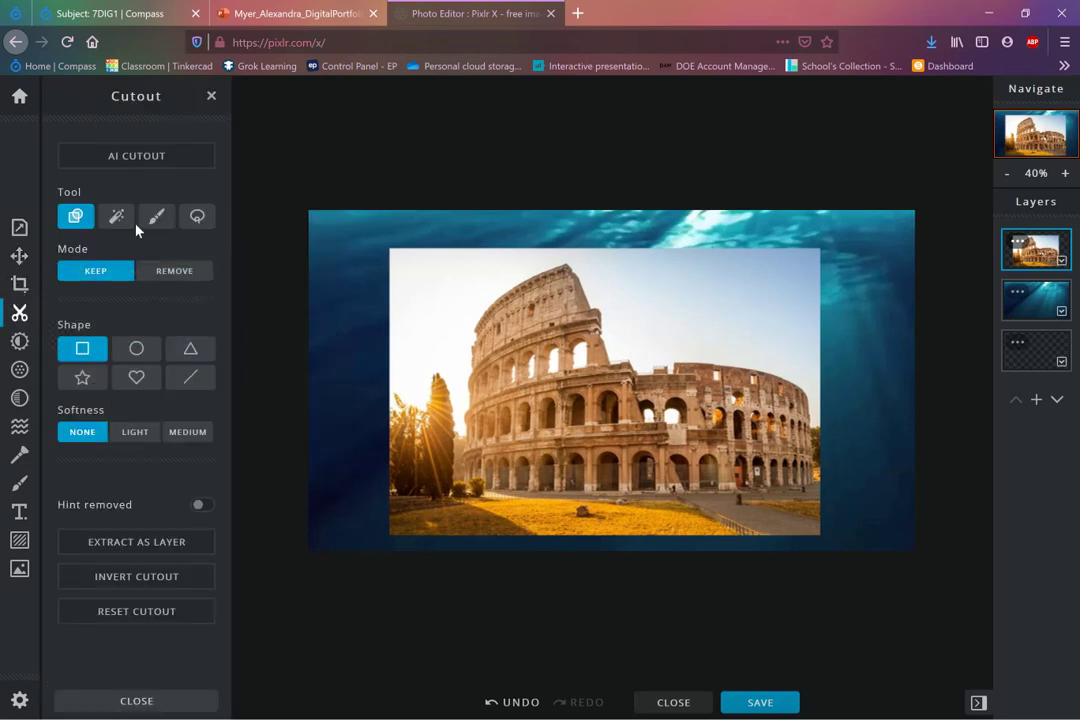
click(197, 217)
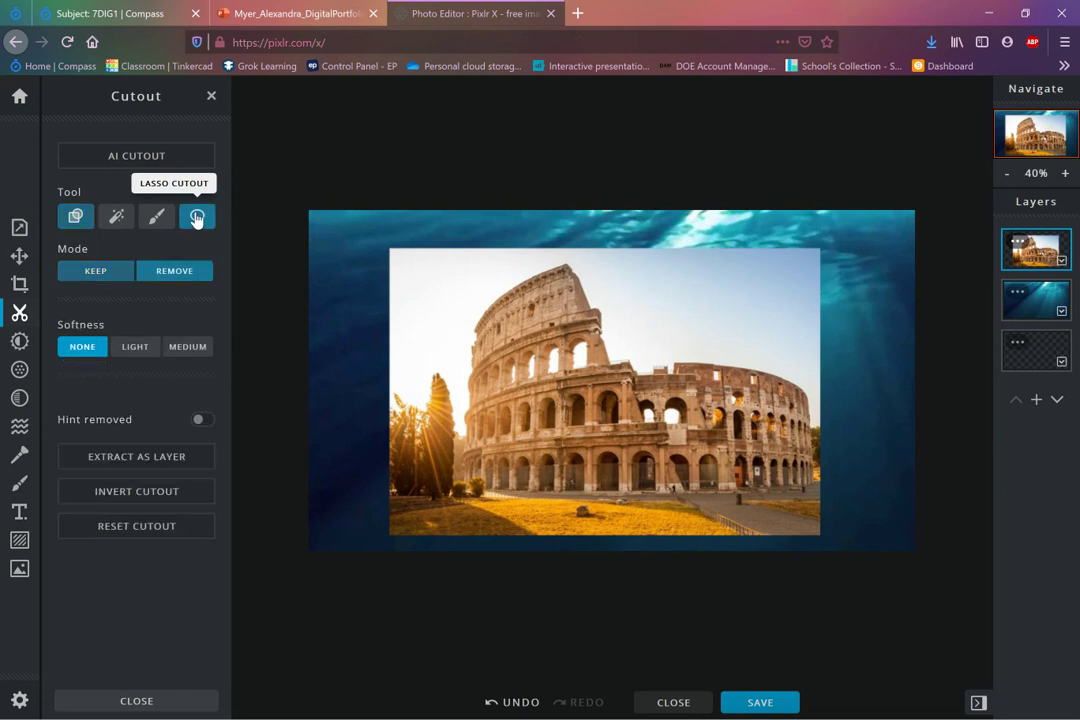
click(104, 276)
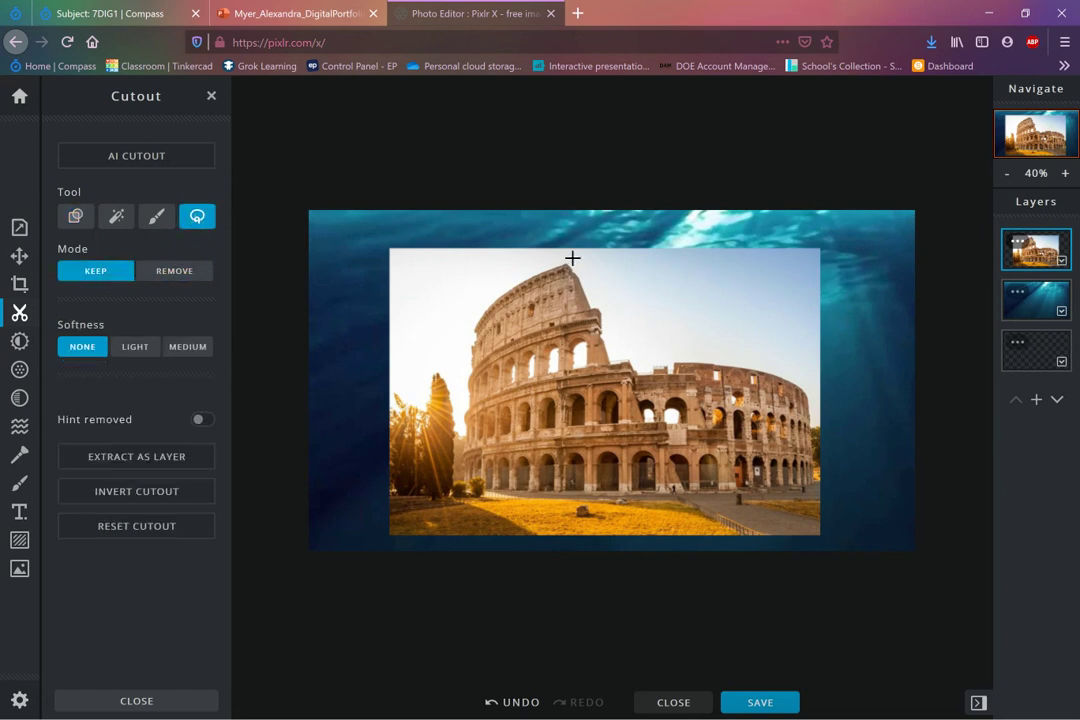
mouse_move(575, 260)
mouse_down()
mouse_move(472, 310)
mouse_move(456, 434)
mouse_up()
drag(493, 503, 646, 503)
mouse_move(818, 492)
mouse_down()
mouse_move(801, 381)
mouse_move(753, 362)
mouse_move(679, 350)
mouse_move(646, 362)
mouse_move(615, 350)
mouse_move(614, 316)
mouse_move(572, 261)
mouse_up()
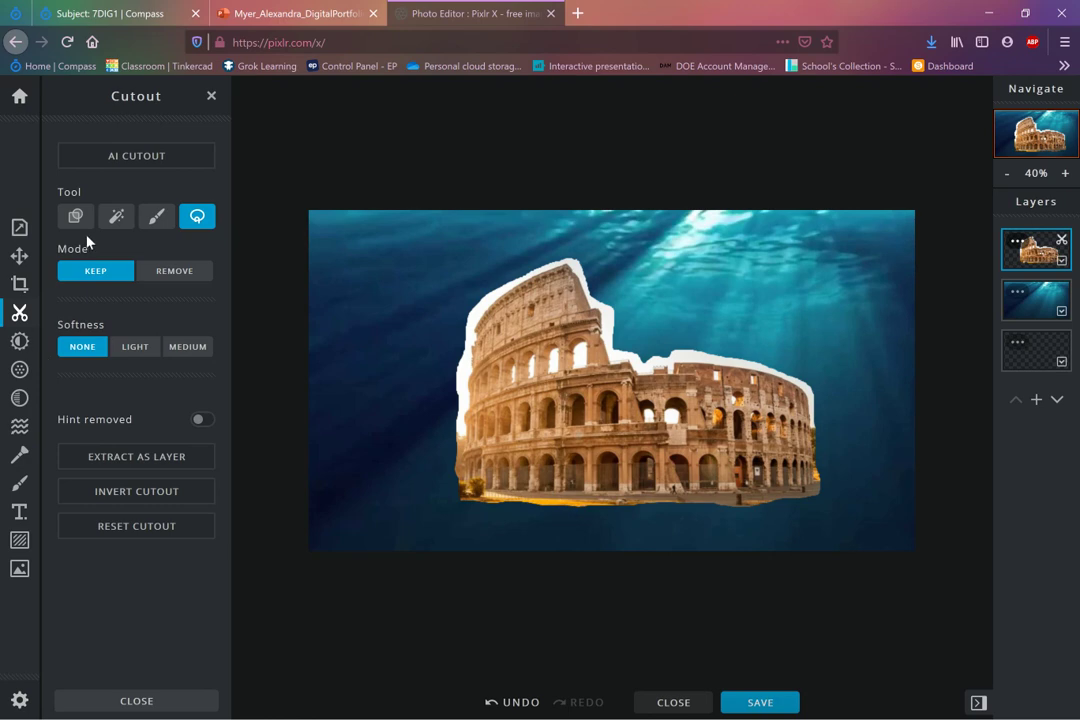
click(152, 220)
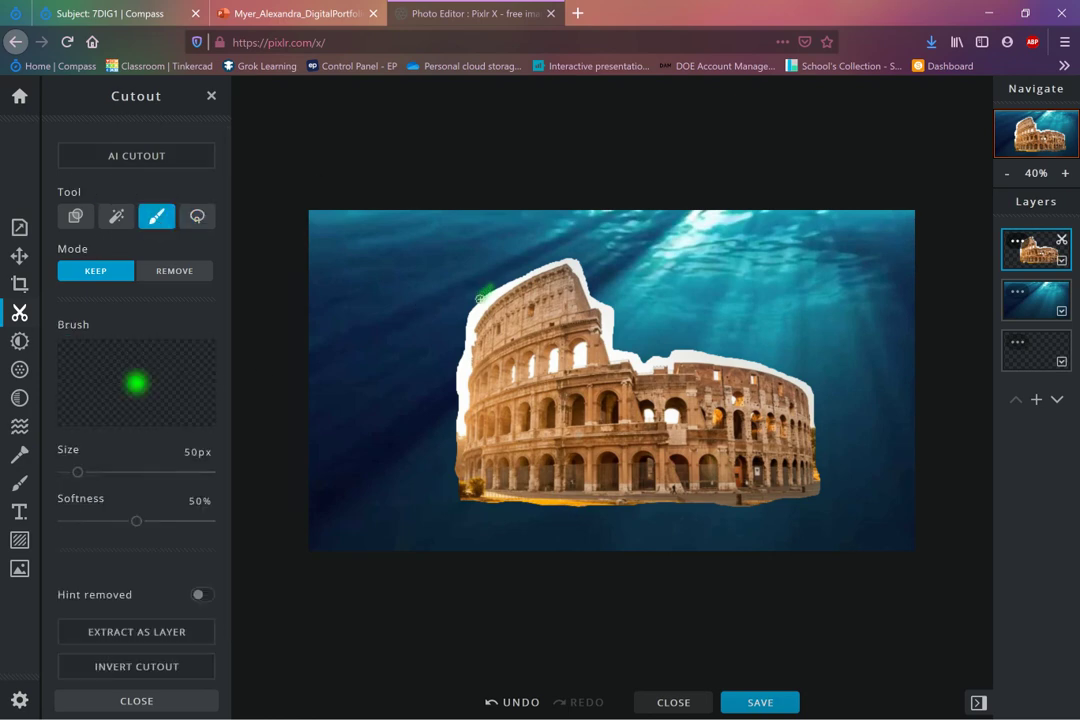
Paint Keep with the cutout brush down the Colosseum's left edge to restore it
mouse_move(481, 298)
mouse_down()
mouse_move(495, 288)
mouse_move(467, 330)
mouse_up()
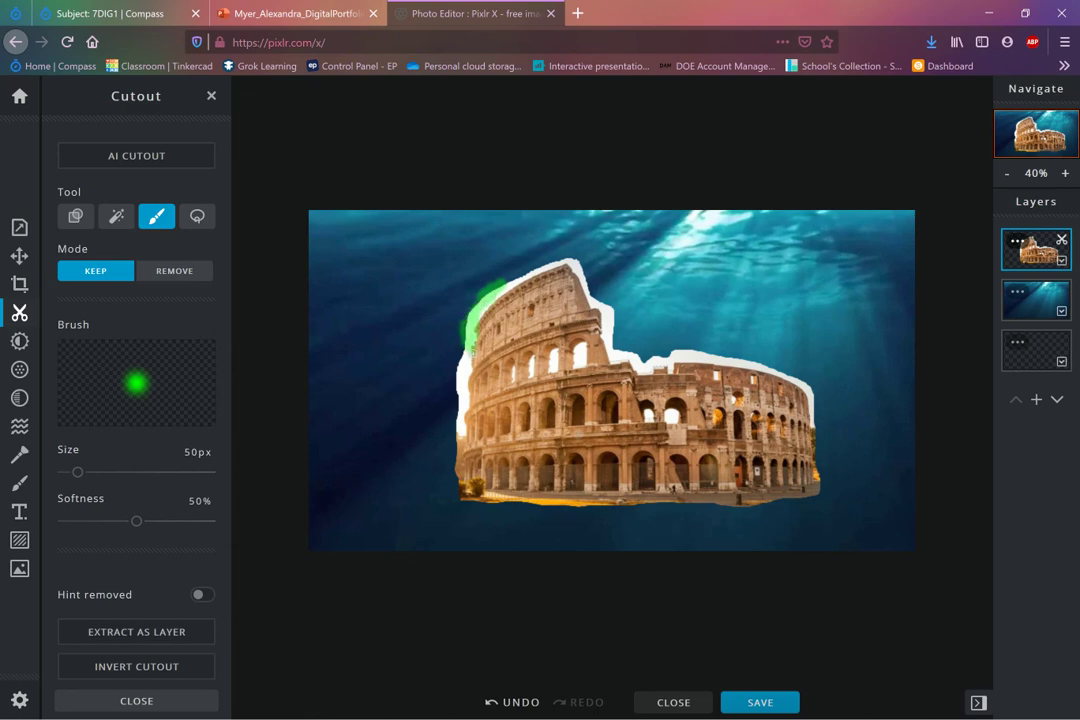
drag(456, 377, 456, 393)
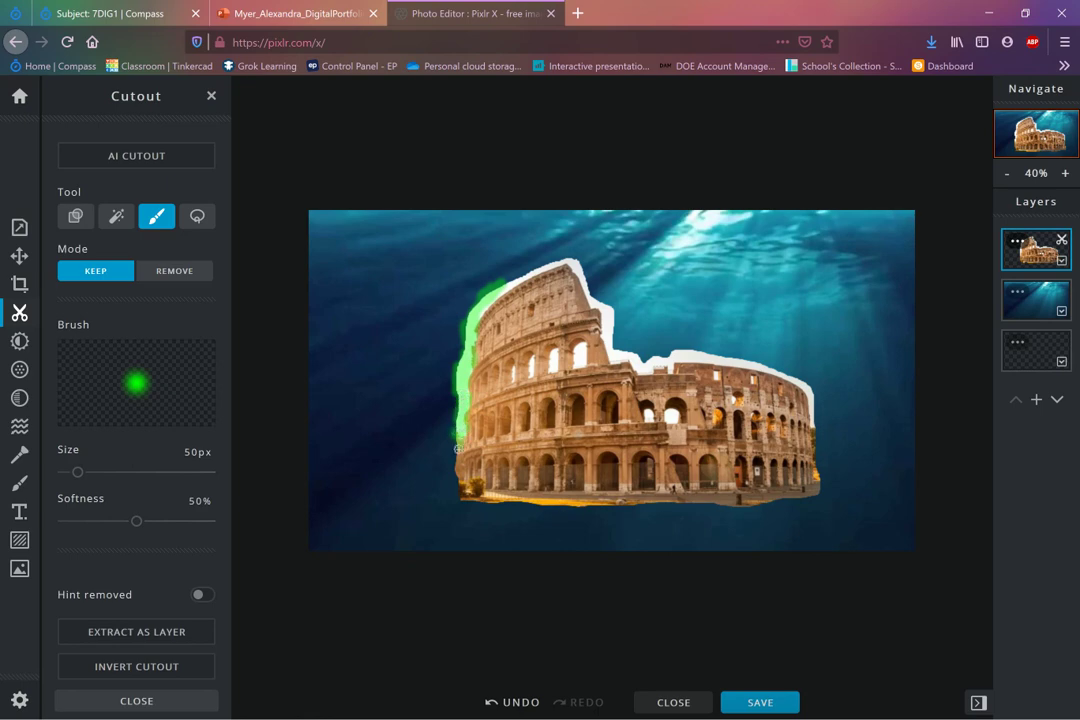
drag(455, 466, 444, 489)
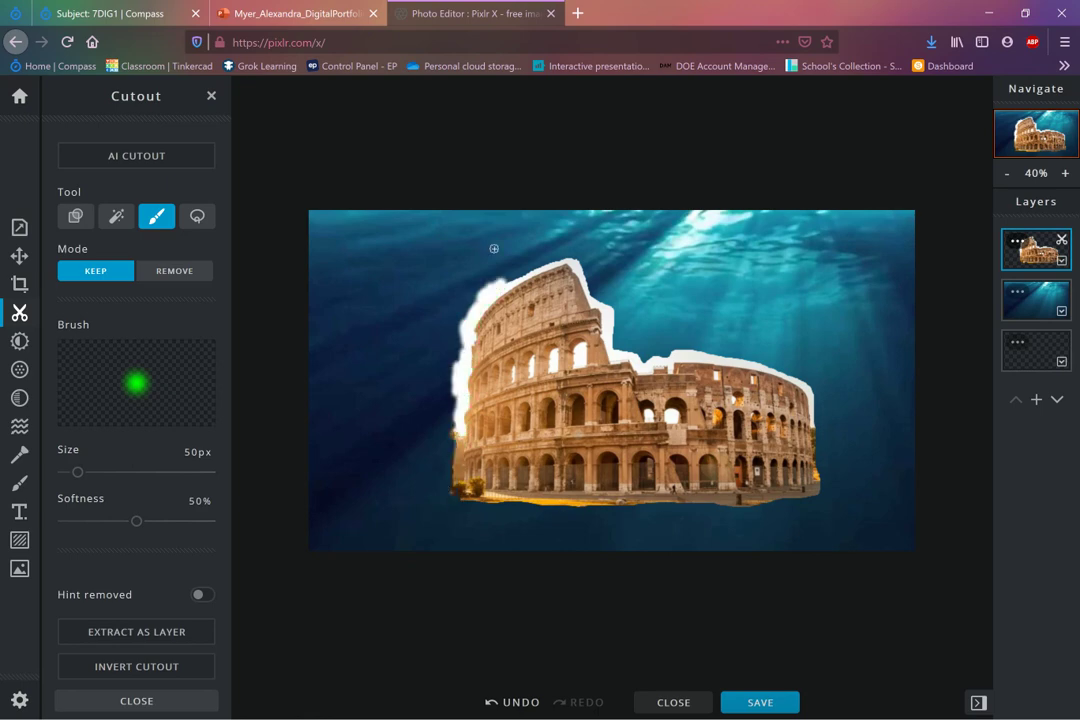
In Remove mode, brush away the white fringe along the left edge and upper tip
click(168, 275)
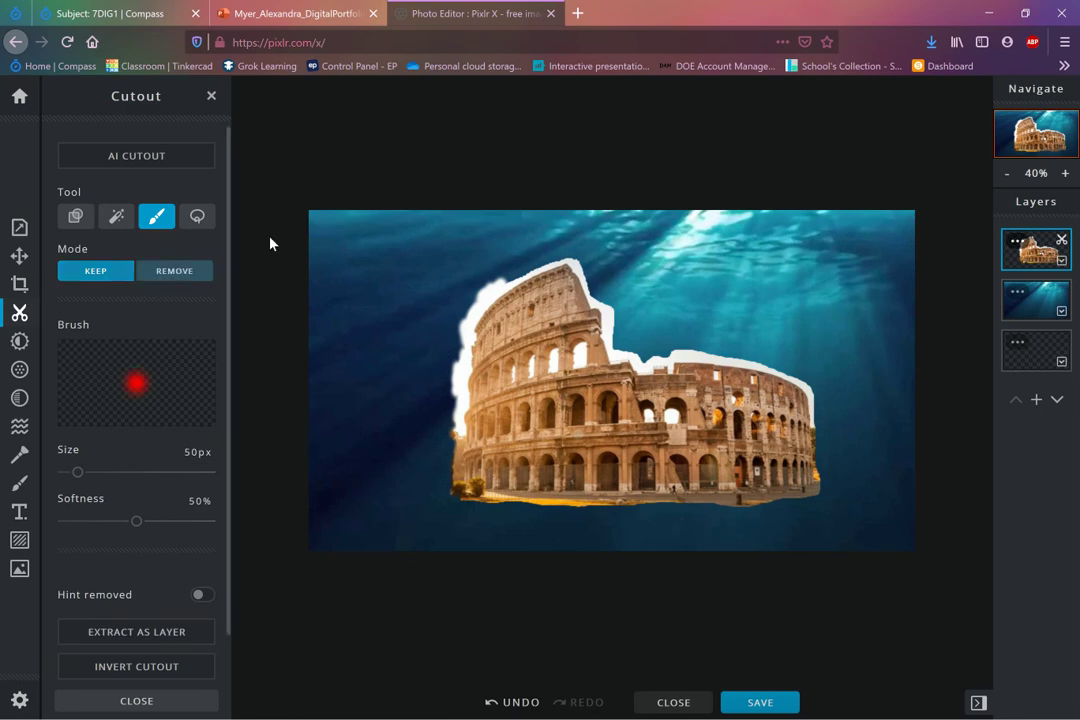
mouse_move(521, 268)
mouse_down()
mouse_move(476, 304)
mouse_move(490, 292)
mouse_move(469, 333)
mouse_up()
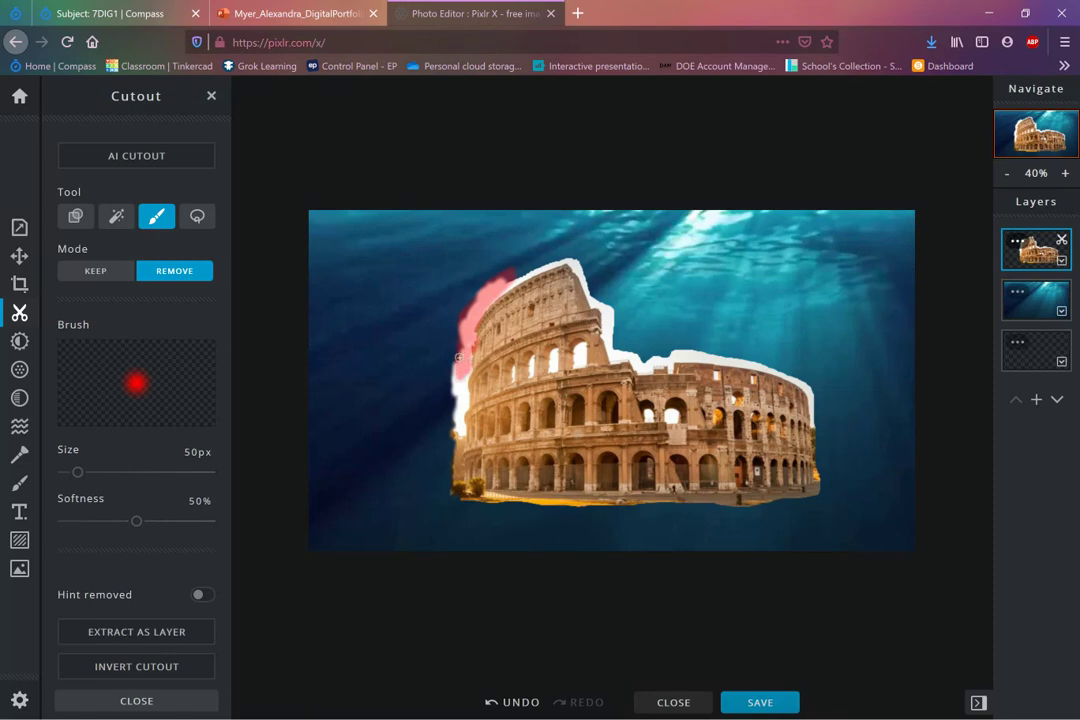
drag(459, 357, 458, 397)
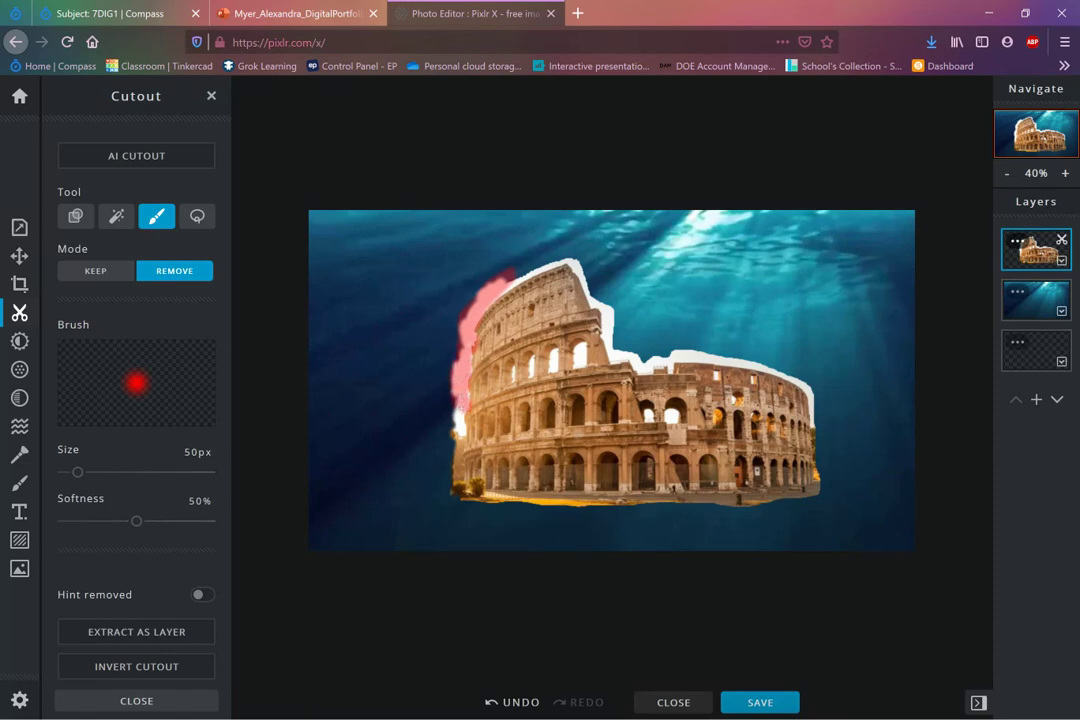
drag(456, 410, 451, 506)
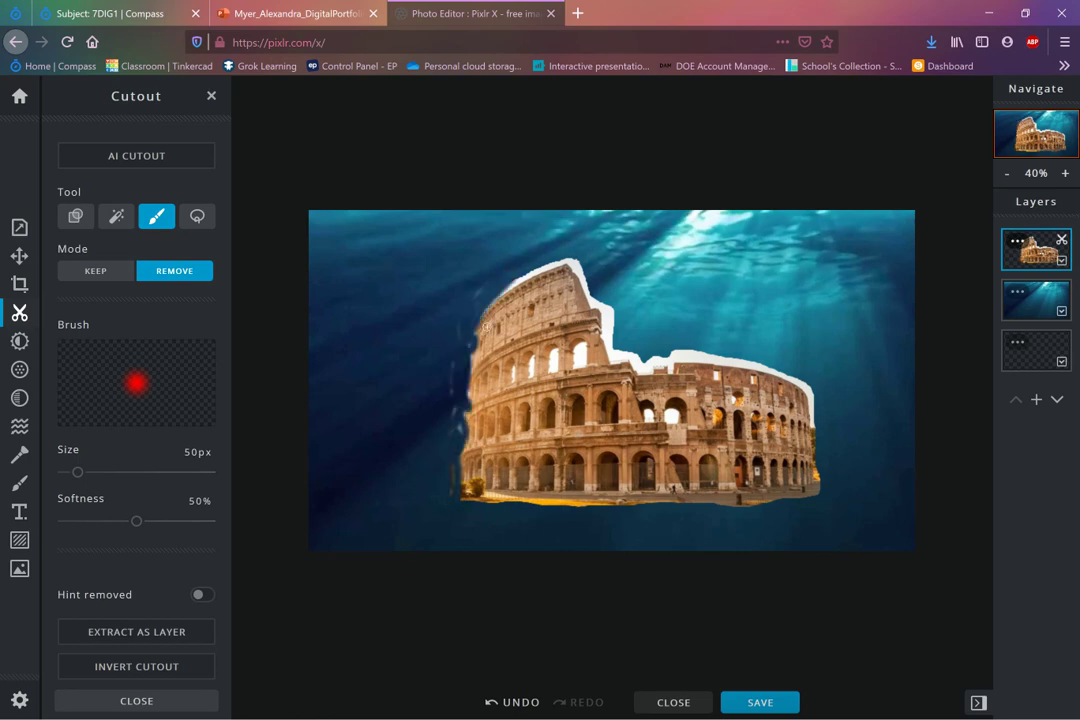
drag(474, 290, 441, 433)
mouse_move(575, 252)
mouse_down()
mouse_move(612, 342)
mouse_move(612, 313)
mouse_up()
Add the underwater stock seabed image as a top layer and stretch it across the canvas
click(1036, 399)
click(559, 412)
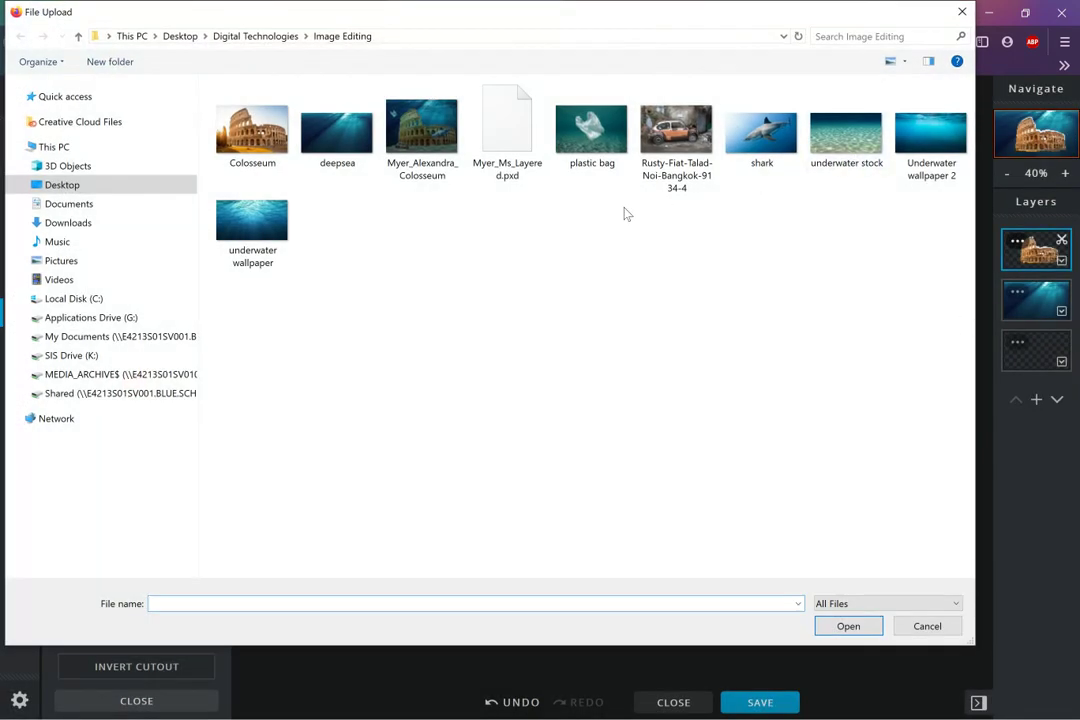
click(851, 145)
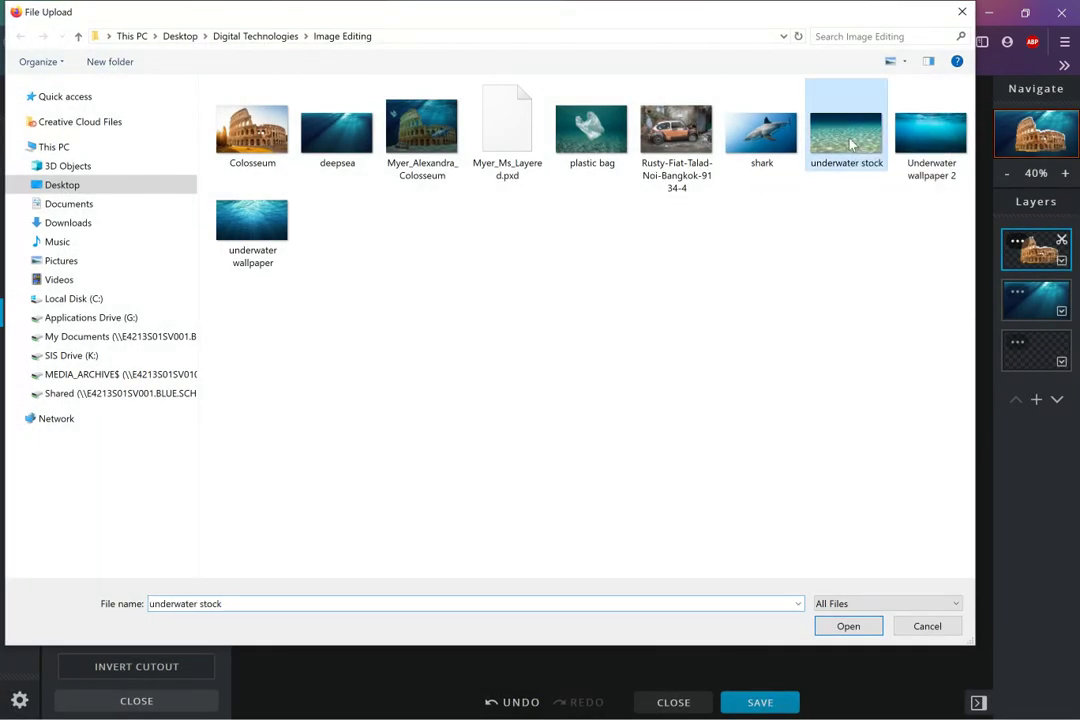
click(863, 628)
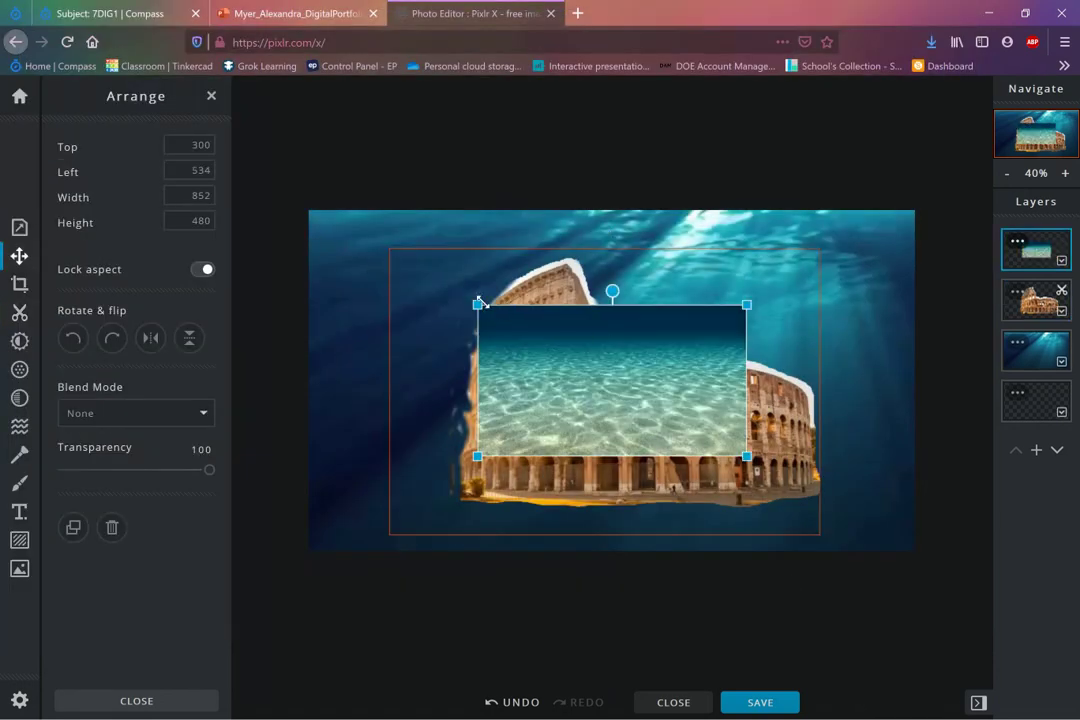
drag(478, 303, 293, 200)
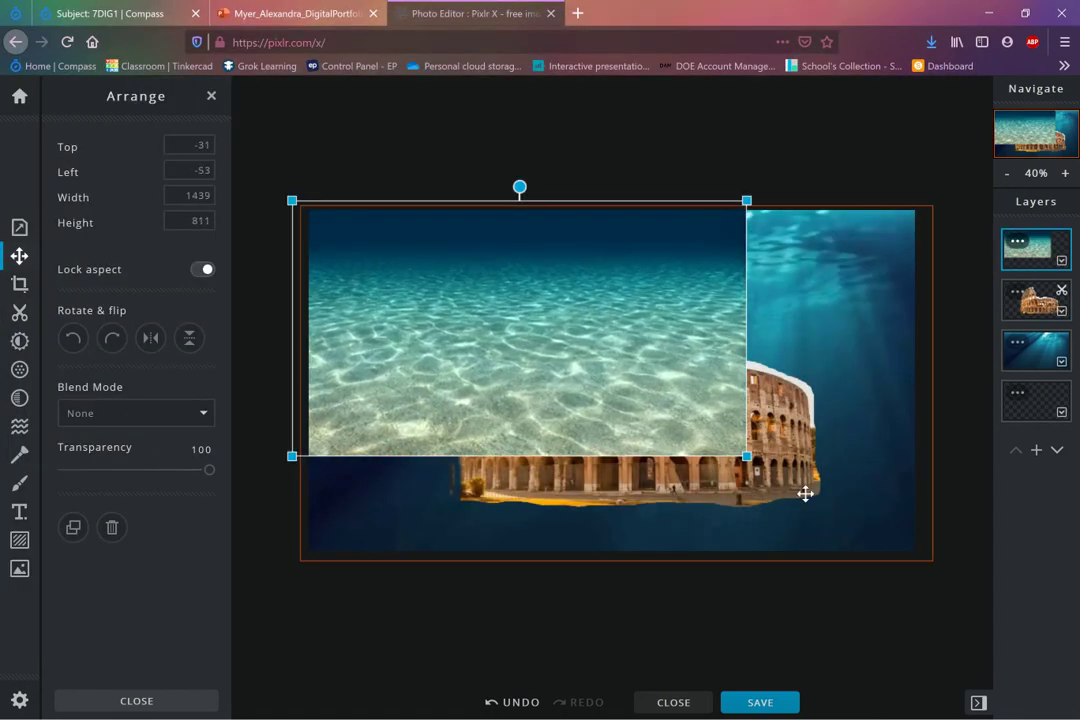
drag(746, 456, 925, 556)
Set the seabed layer's transparency to about 54 so the Colosseum shows through
click(925, 562)
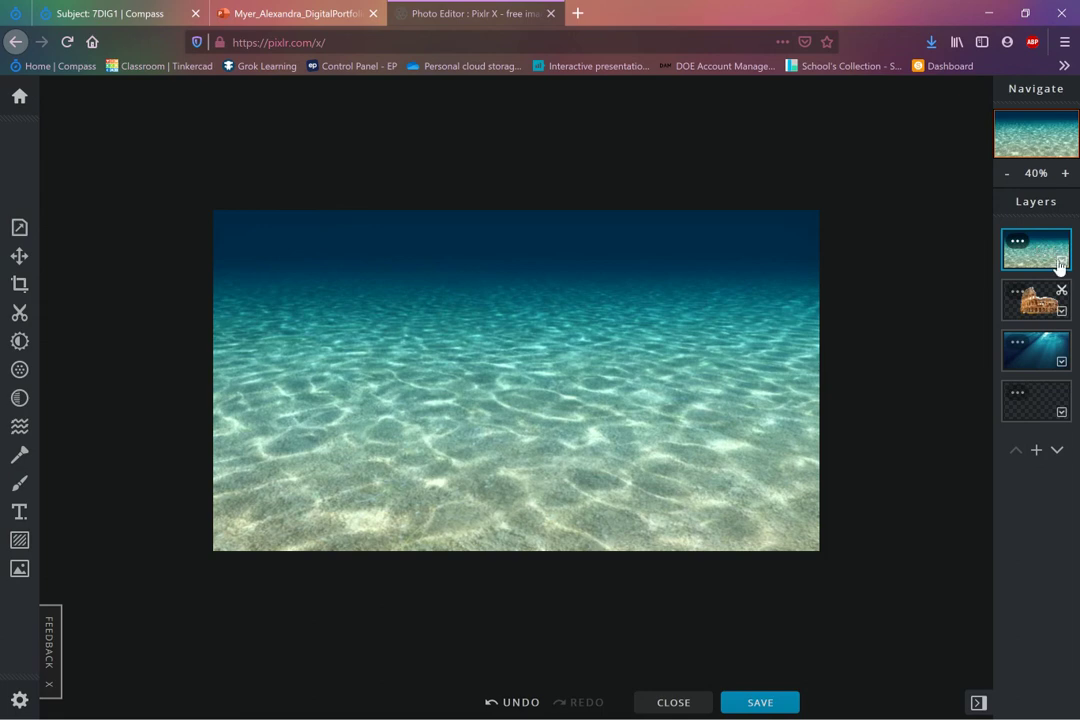
click(1018, 247)
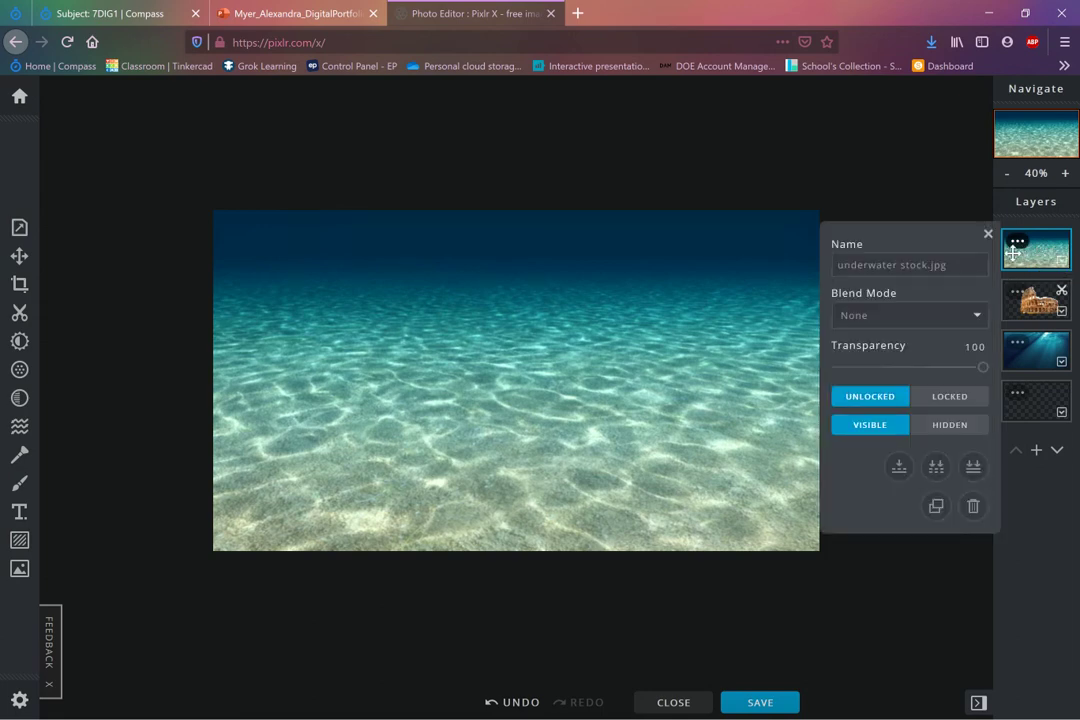
drag(982, 370, 918, 369)
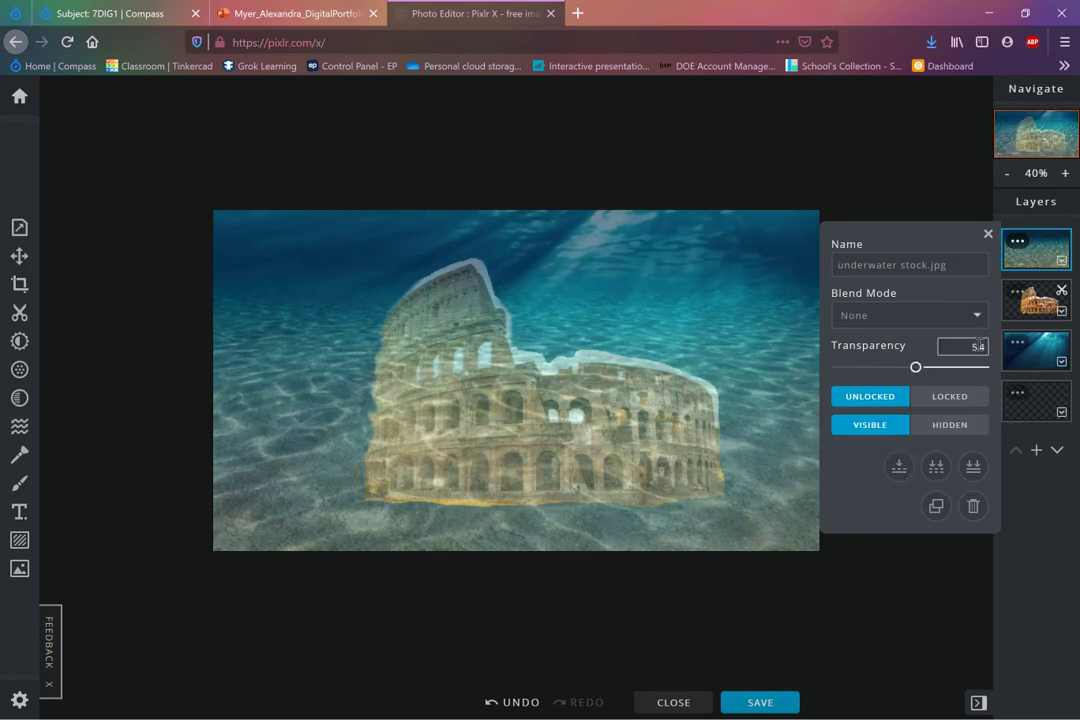
click(987, 236)
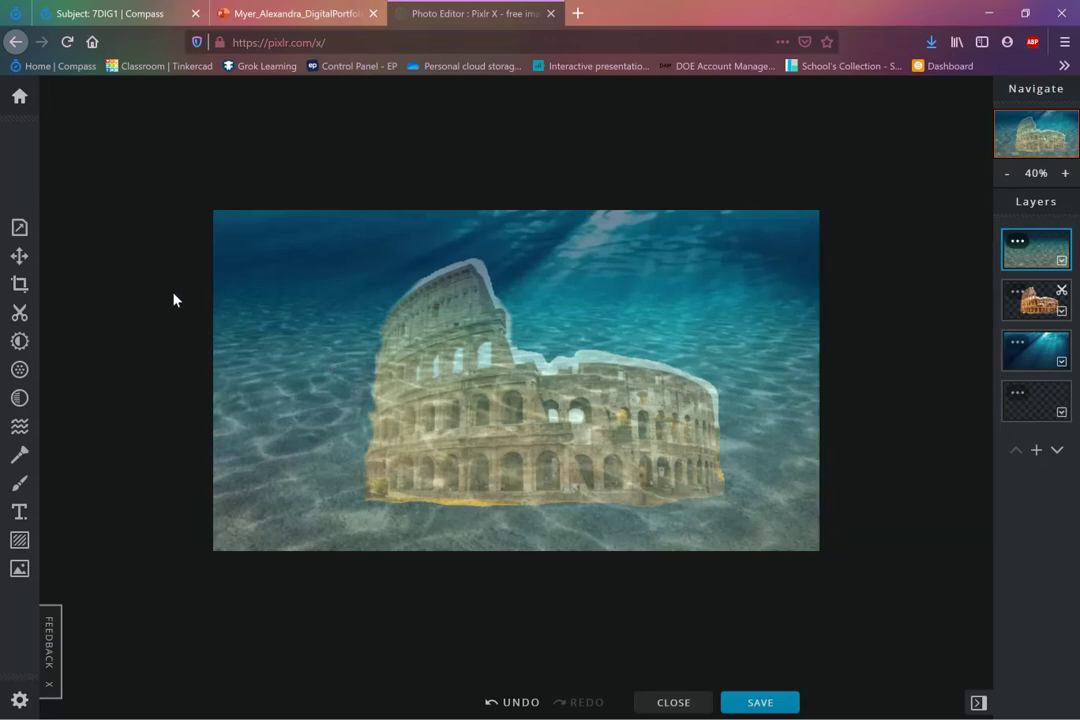
click(20, 315)
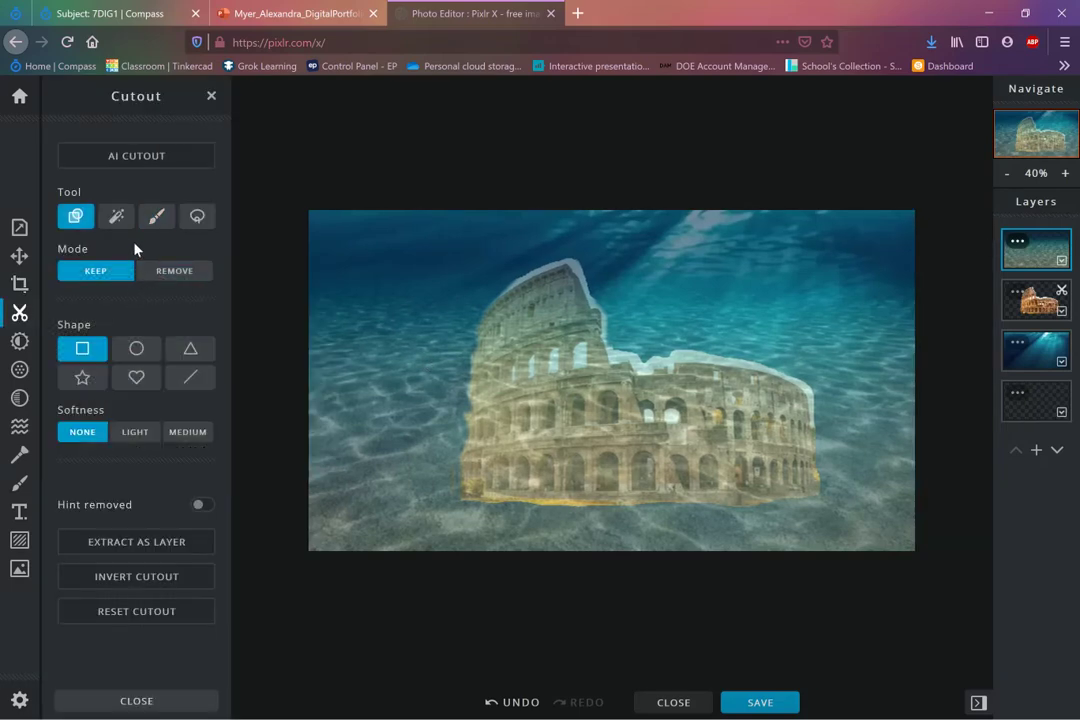
Lasso-remove the upper part of the sandy layer, leaving a seabed strip along the bottom
click(195, 220)
click(175, 270)
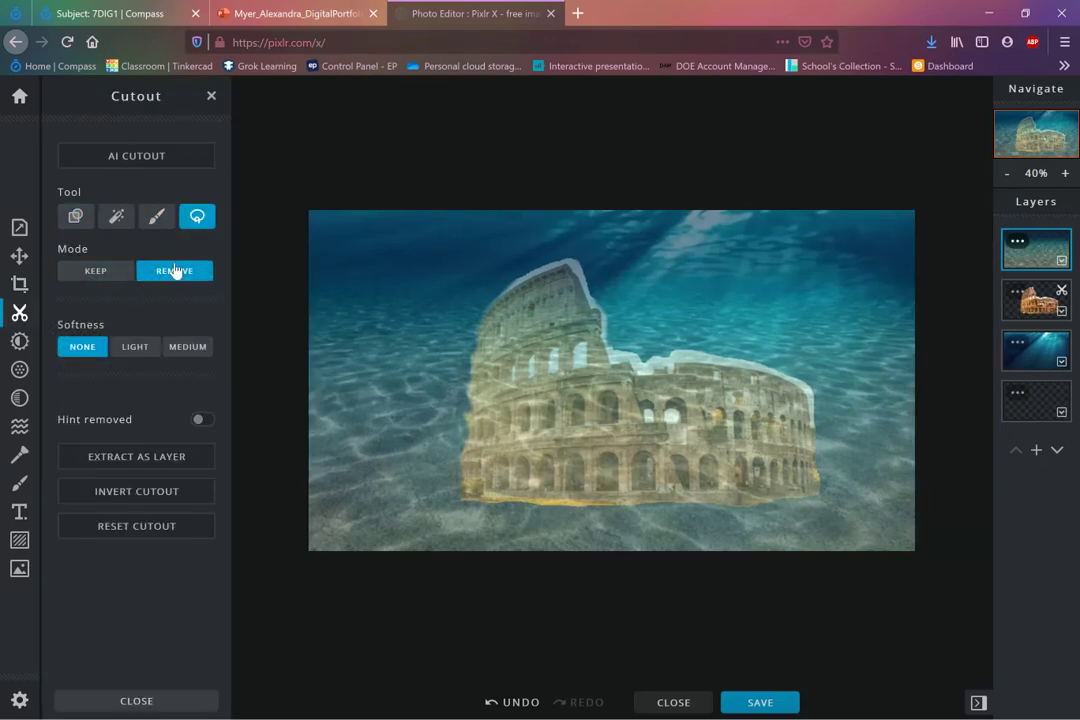
click(287, 491)
mouse_move(926, 481)
mouse_down()
mouse_move(930, 227)
mouse_move(840, 190)
mouse_move(558, 186)
mouse_move(398, 168)
mouse_move(288, 167)
mouse_move(289, 491)
mouse_up()
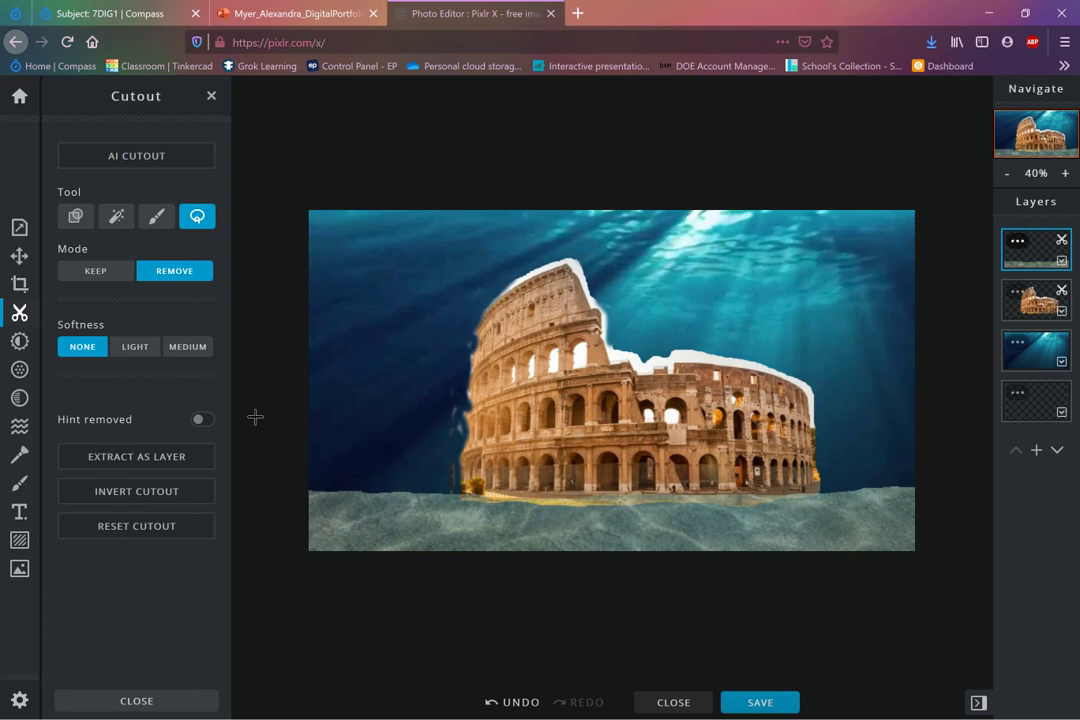
click(1036, 450)
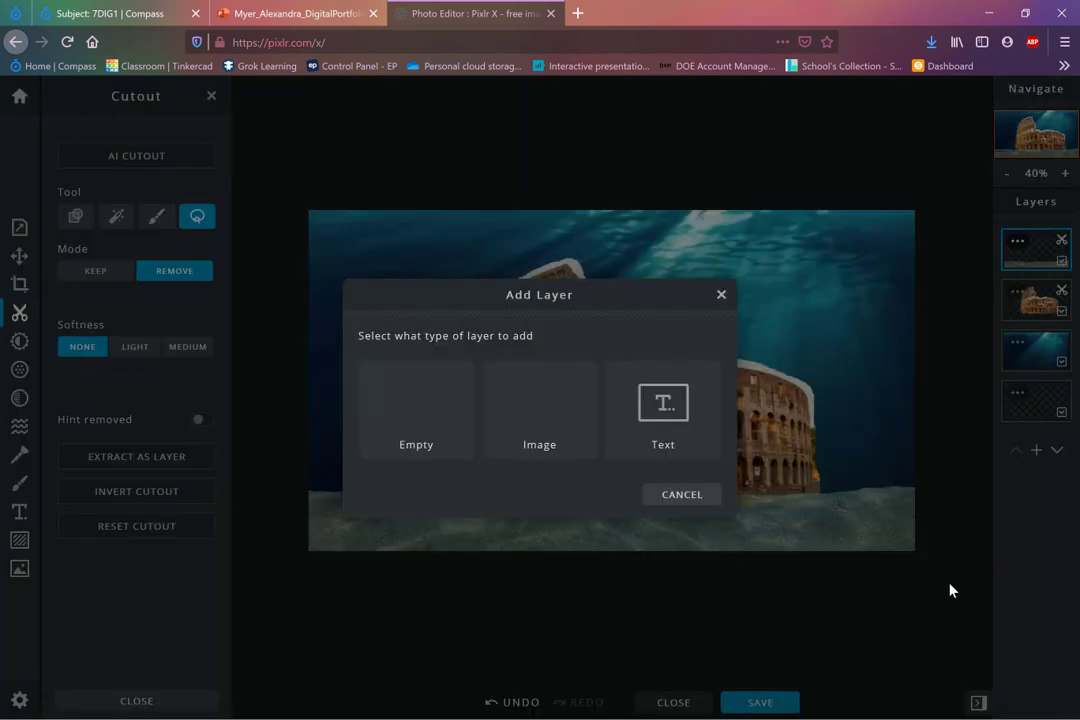
Load the 'shark' photo from the File Upload dialog as a new image layer
click(539, 412)
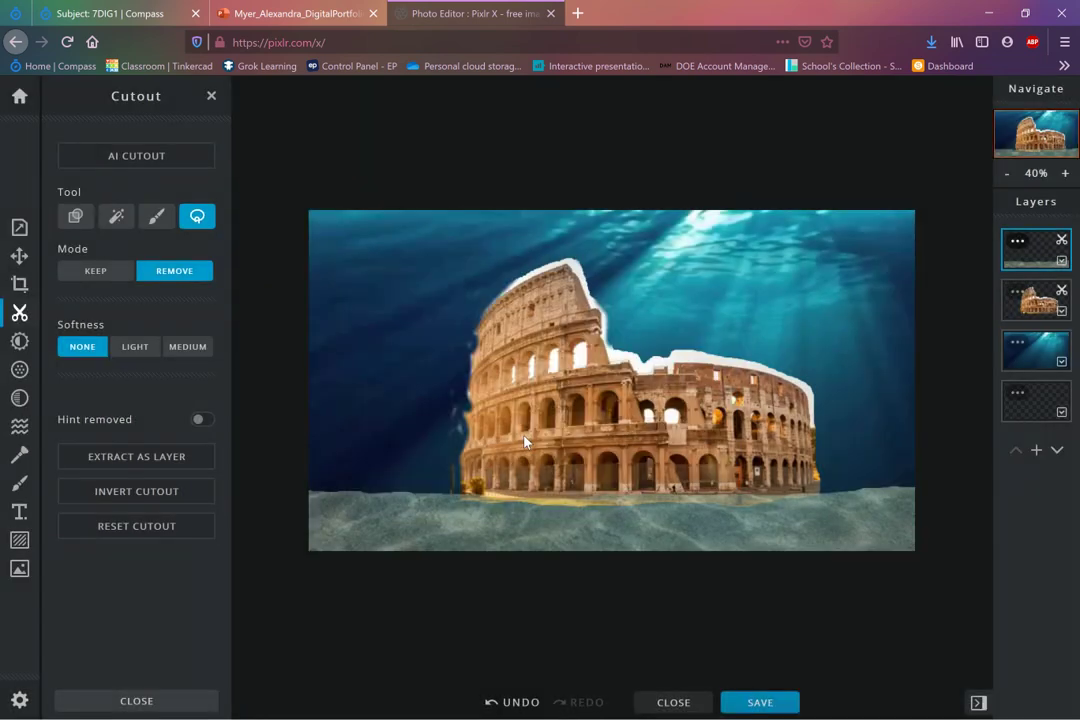
click(762, 135)
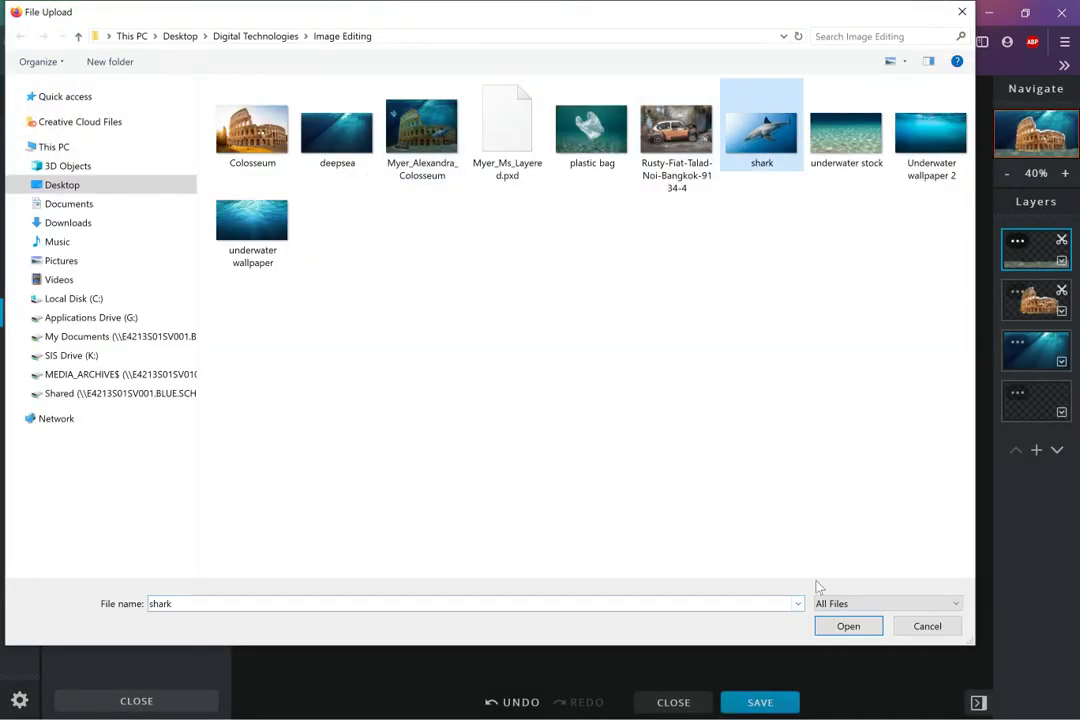
click(848, 626)
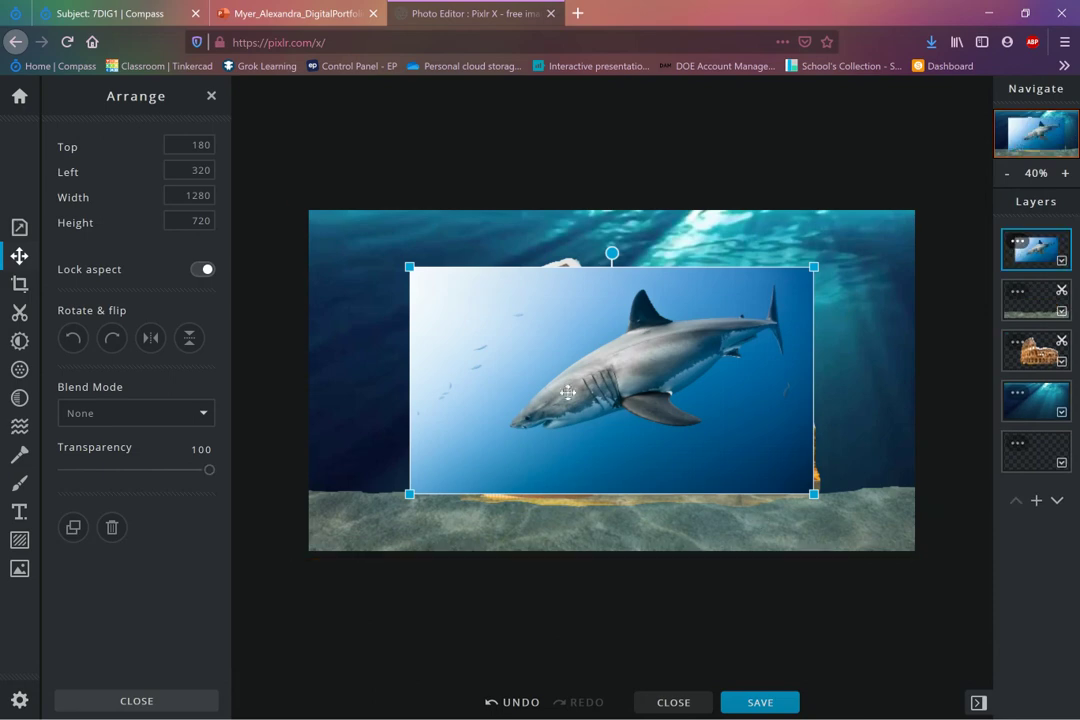
Magic-wand remove the light blue top-left background, then lower Tolerance to 18
click(19, 312)
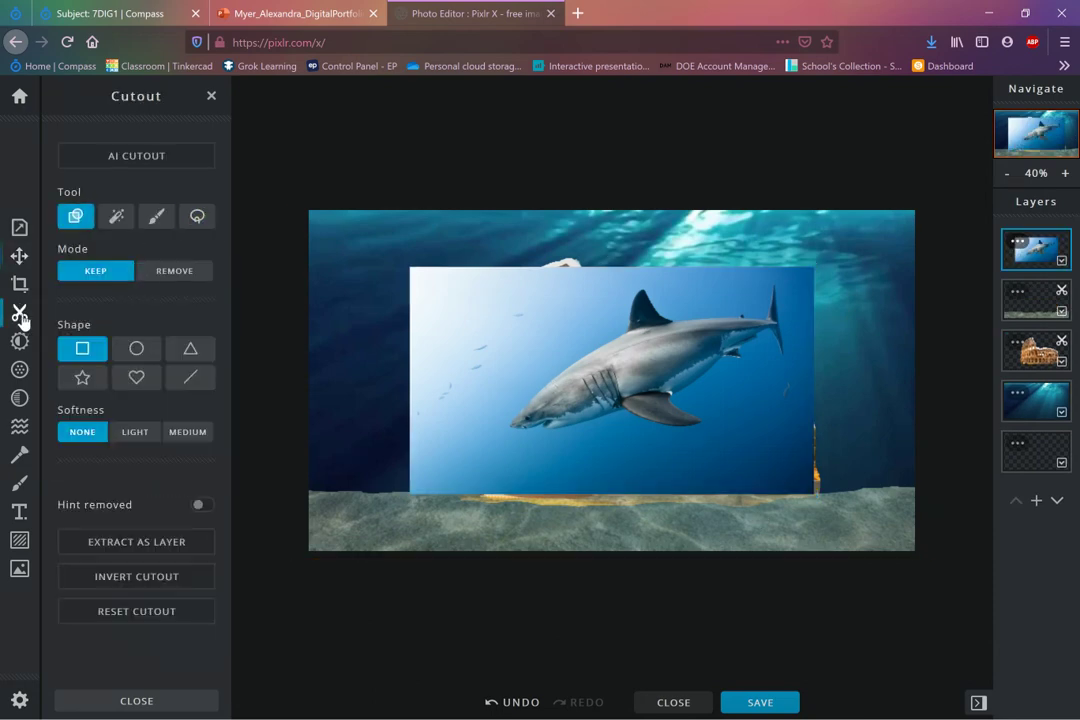
click(117, 219)
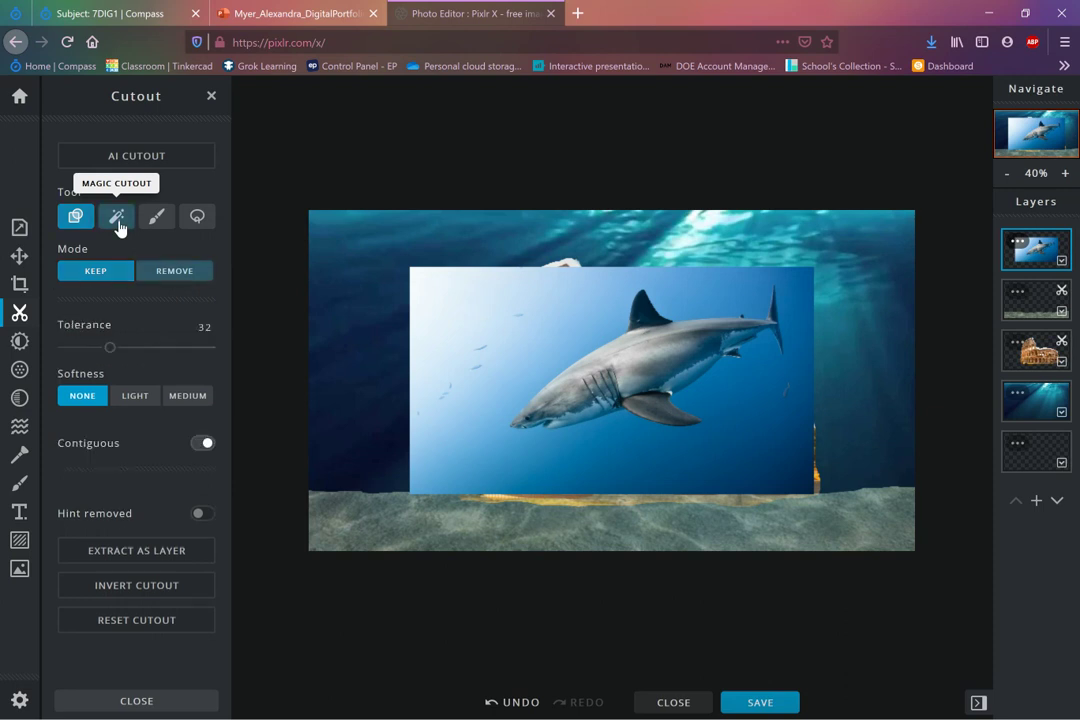
click(455, 308)
click(528, 323)
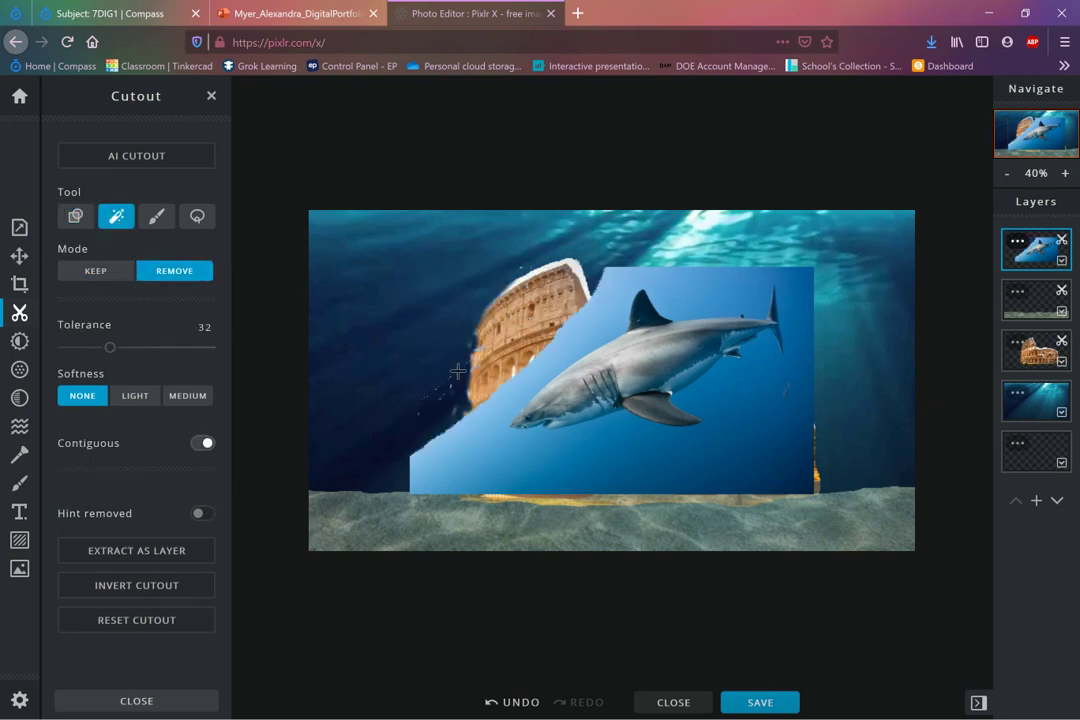
drag(110, 347, 89, 347)
Remove the remaining blue wedges, patches and stripes around the shark and over the Colosseum
click(463, 462)
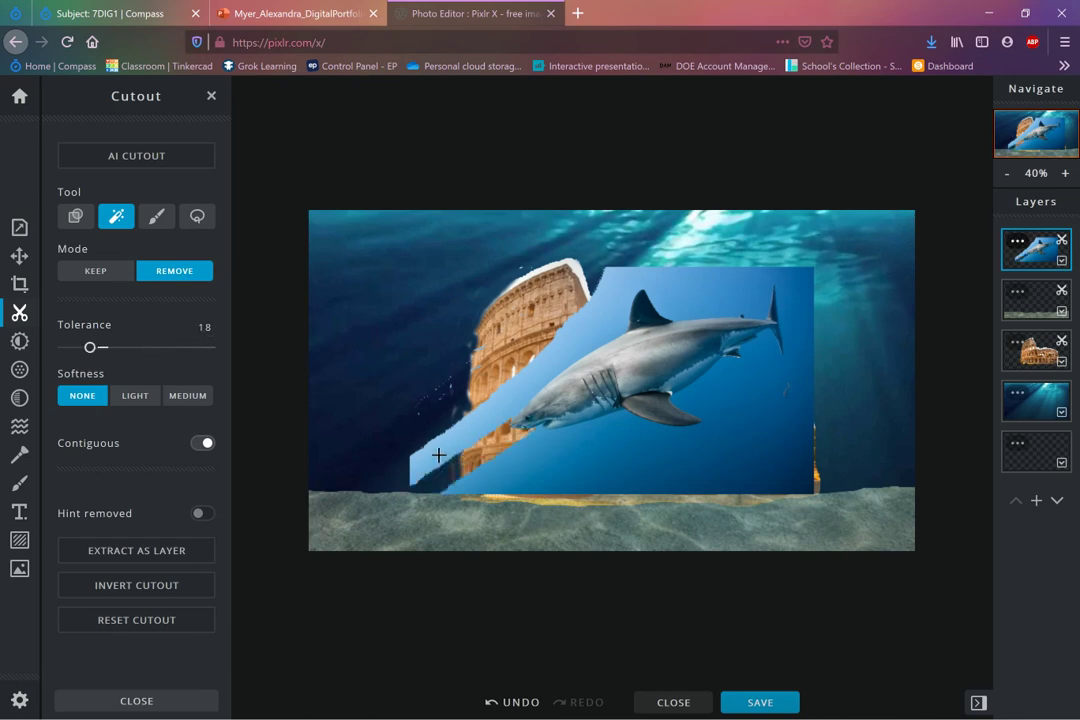
click(475, 420)
click(519, 375)
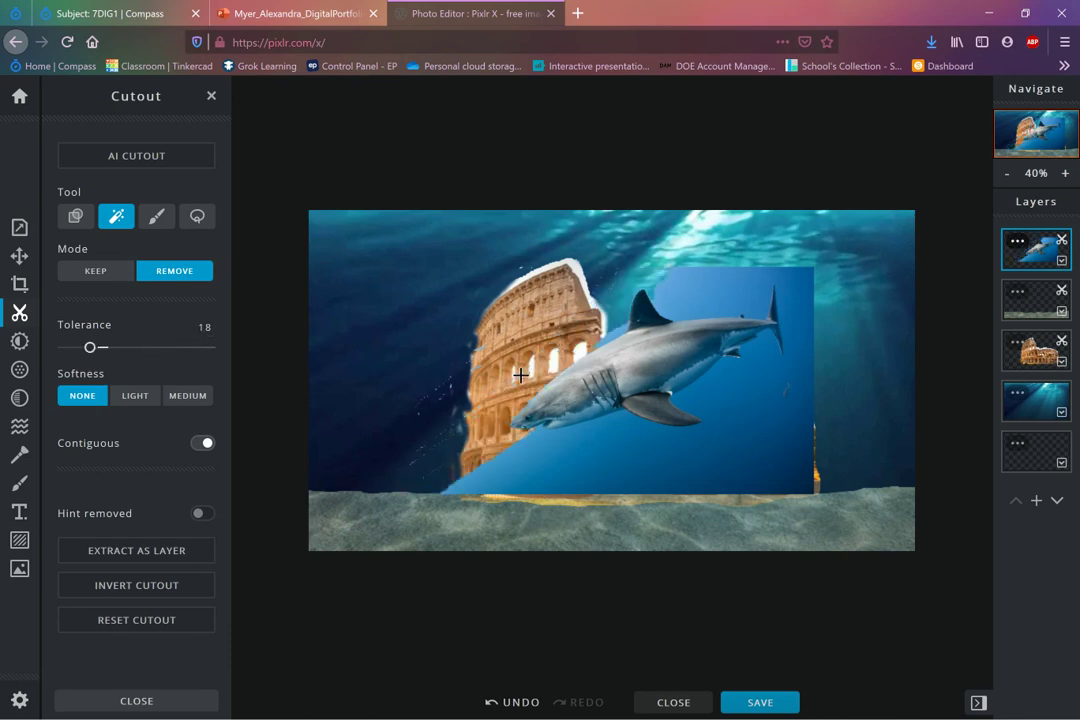
click(679, 284)
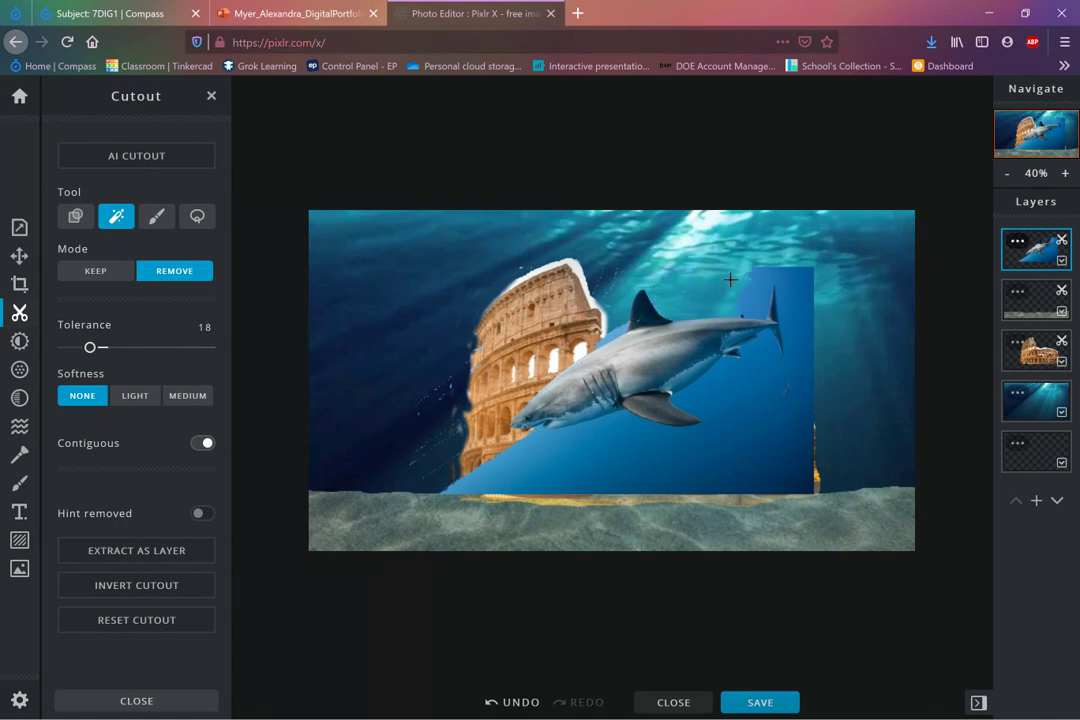
click(767, 274)
click(806, 307)
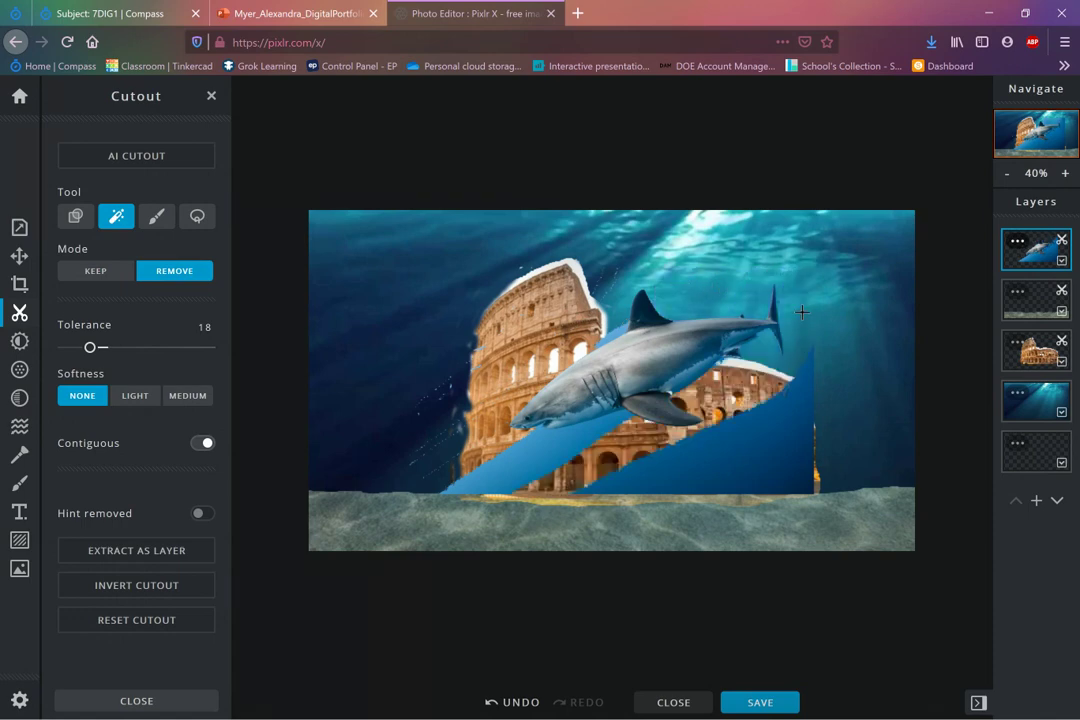
click(702, 466)
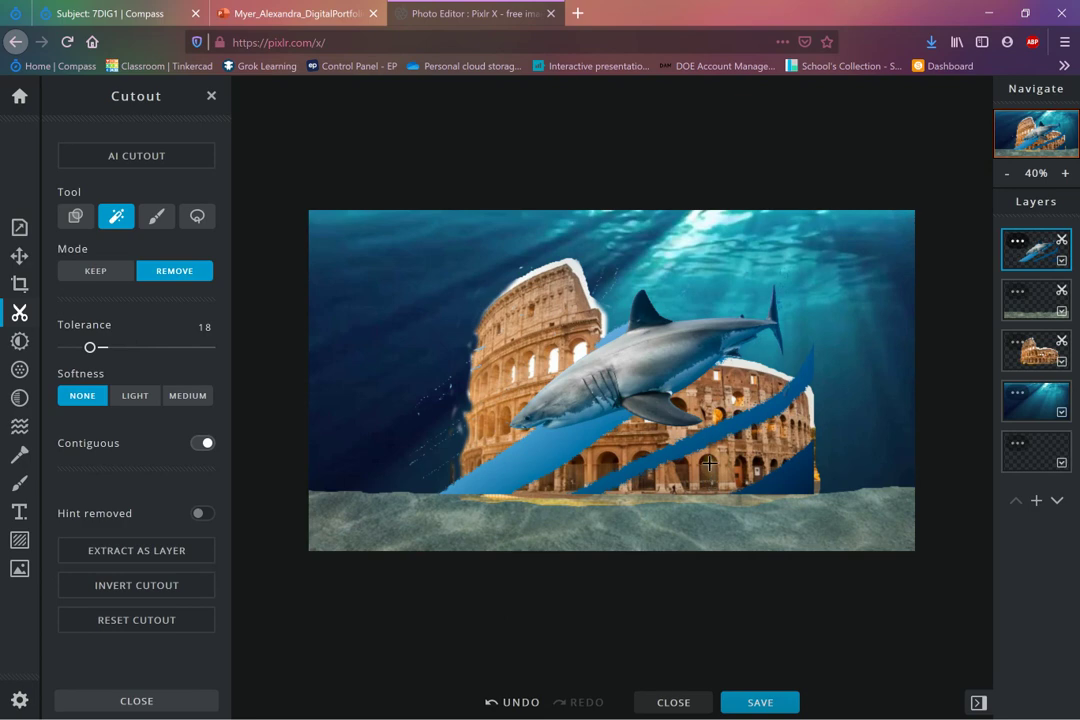
click(722, 430)
click(793, 470)
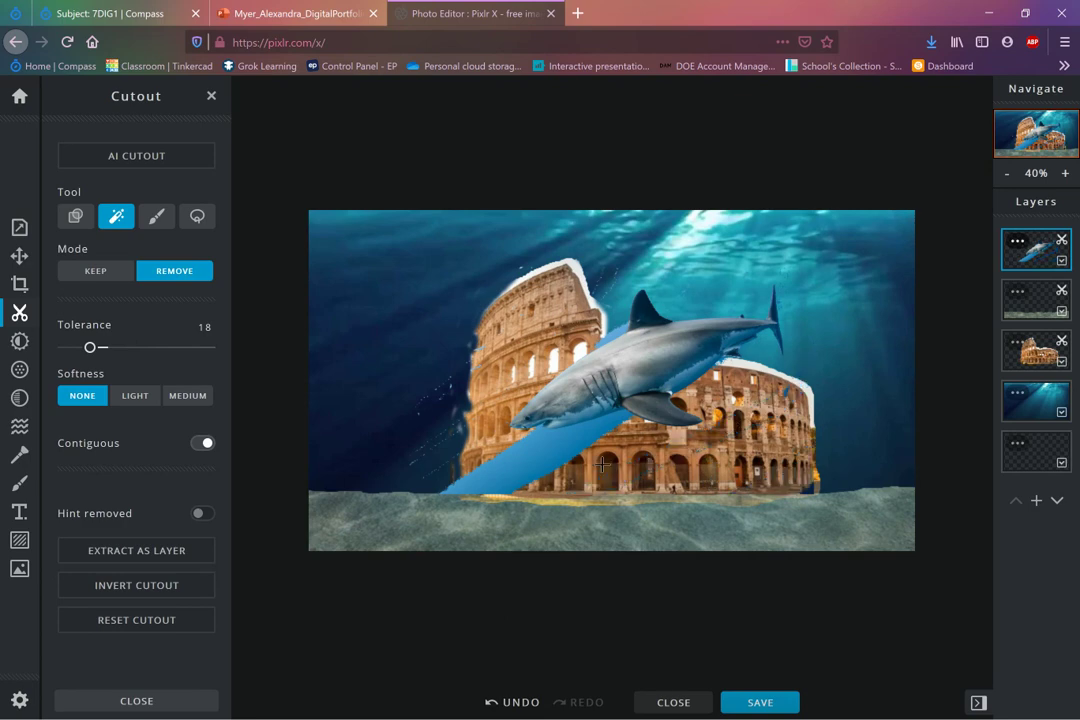
click(559, 452)
click(486, 467)
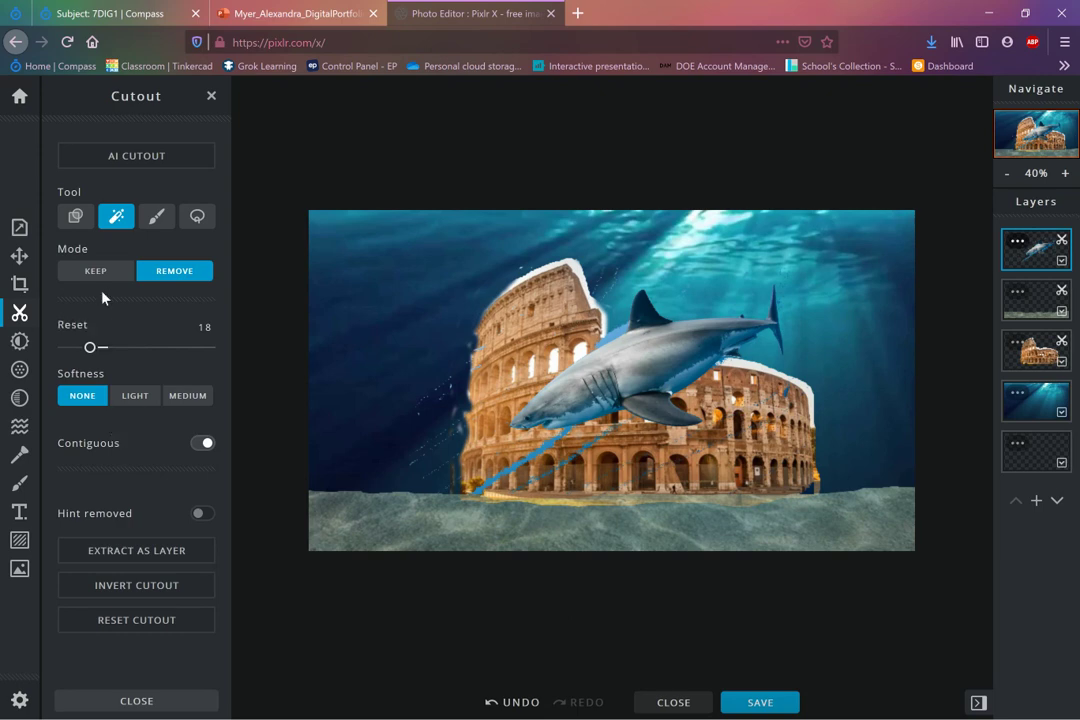
Erase the leftover blue streaks along the lower arches and right side with a 240px Remove brush
click(156, 218)
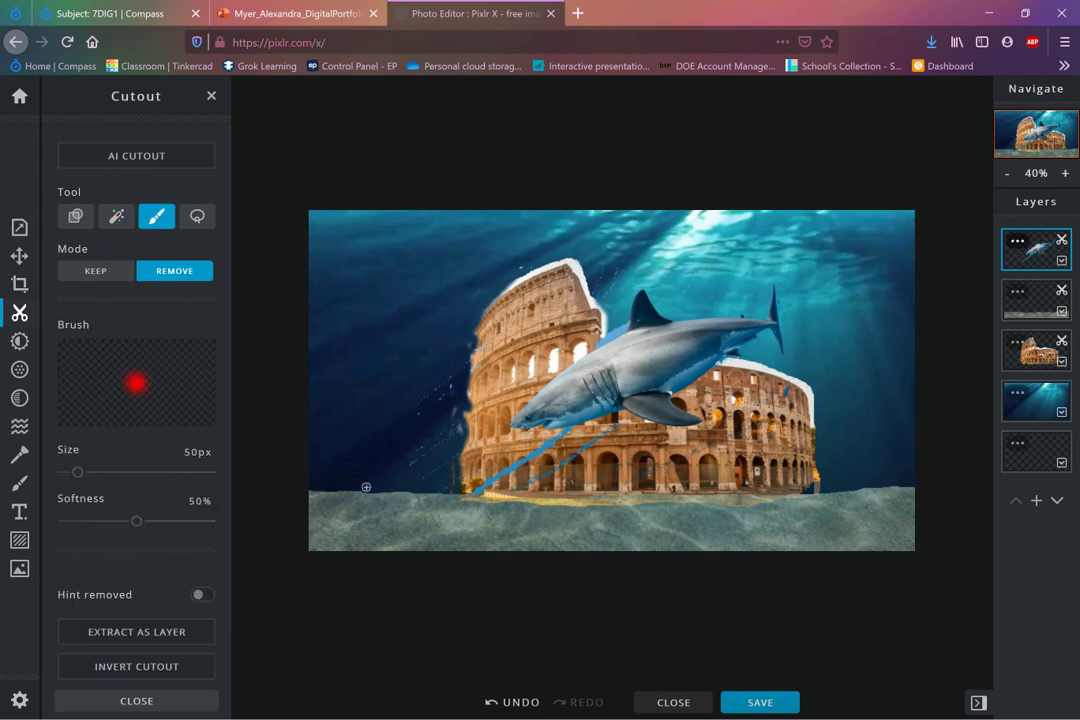
drag(77, 472, 133, 472)
mouse_move(474, 468)
mouse_down()
mouse_move(564, 481)
mouse_move(502, 478)
mouse_move(559, 459)
mouse_move(588, 465)
mouse_move(437, 455)
mouse_move(425, 478)
mouse_move(418, 445)
mouse_move(443, 447)
mouse_move(449, 392)
mouse_move(481, 329)
mouse_move(576, 276)
mouse_move(557, 270)
mouse_move(607, 267)
mouse_move(467, 300)
mouse_move(431, 401)
mouse_move(468, 300)
mouse_up()
mouse_move(819, 410)
mouse_down()
mouse_move(765, 420)
mouse_move(748, 453)
mouse_move(679, 487)
mouse_move(648, 490)
mouse_move(733, 460)
mouse_move(620, 482)
mouse_move(602, 477)
mouse_move(618, 444)
mouse_move(582, 457)
mouse_up()
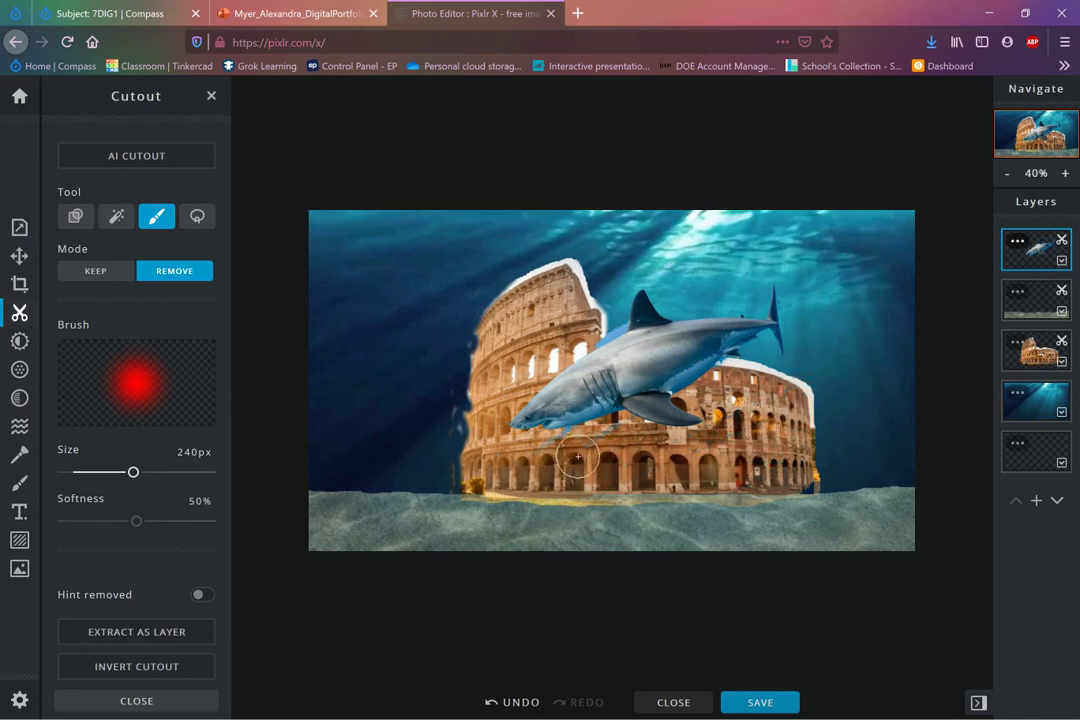
Resize the shark layer to about 623×350 and place it in the upper right above the Colosseum
click(19, 255)
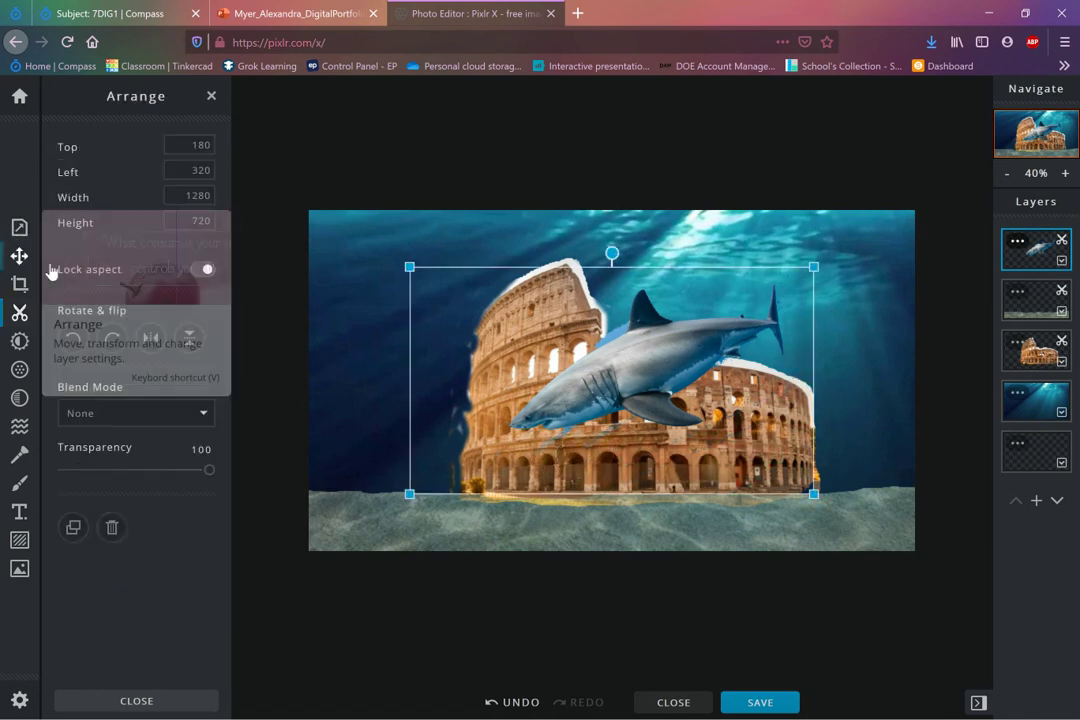
mouse_move(620, 412)
mouse_down()
mouse_move(523, 349)
mouse_move(621, 424)
mouse_up()
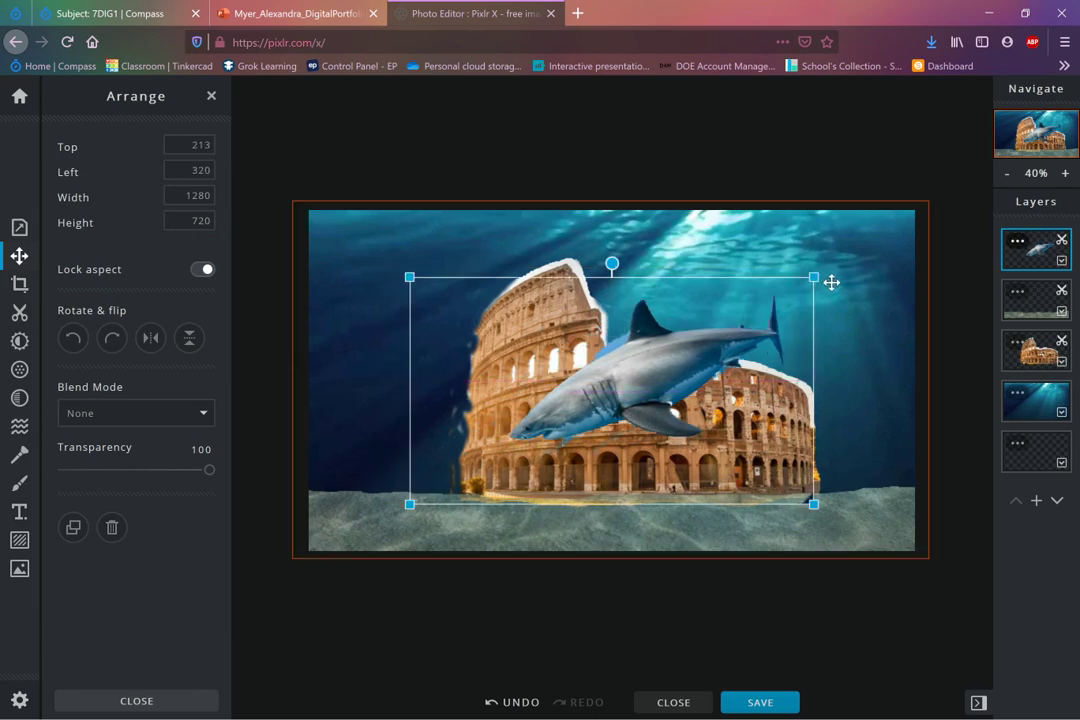
drag(813, 277, 778, 312)
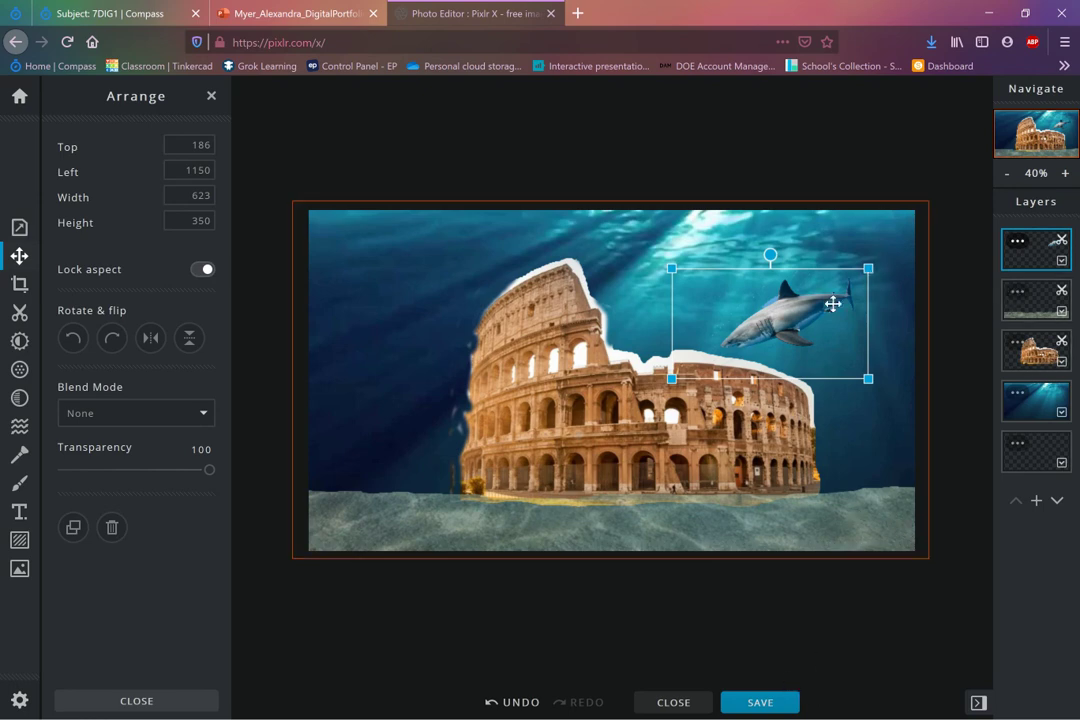
key(Escape)
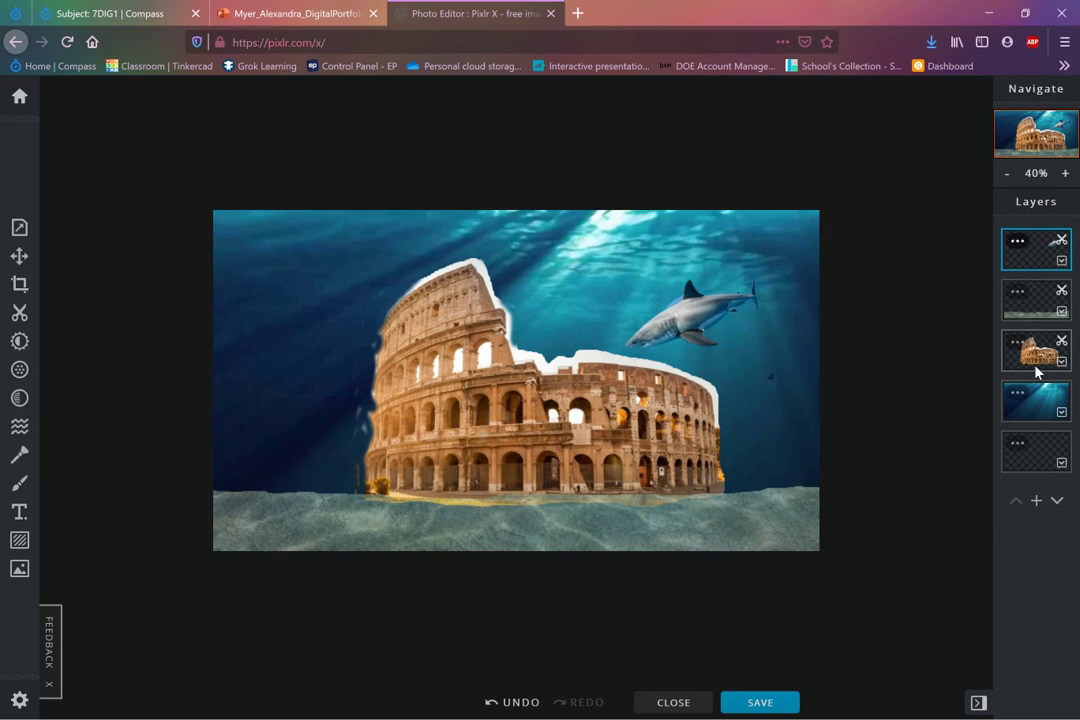
Reorder the sand layer beneath the Colosseum layer, then select the deep-sea background layer
drag(1036, 307, 1041, 345)
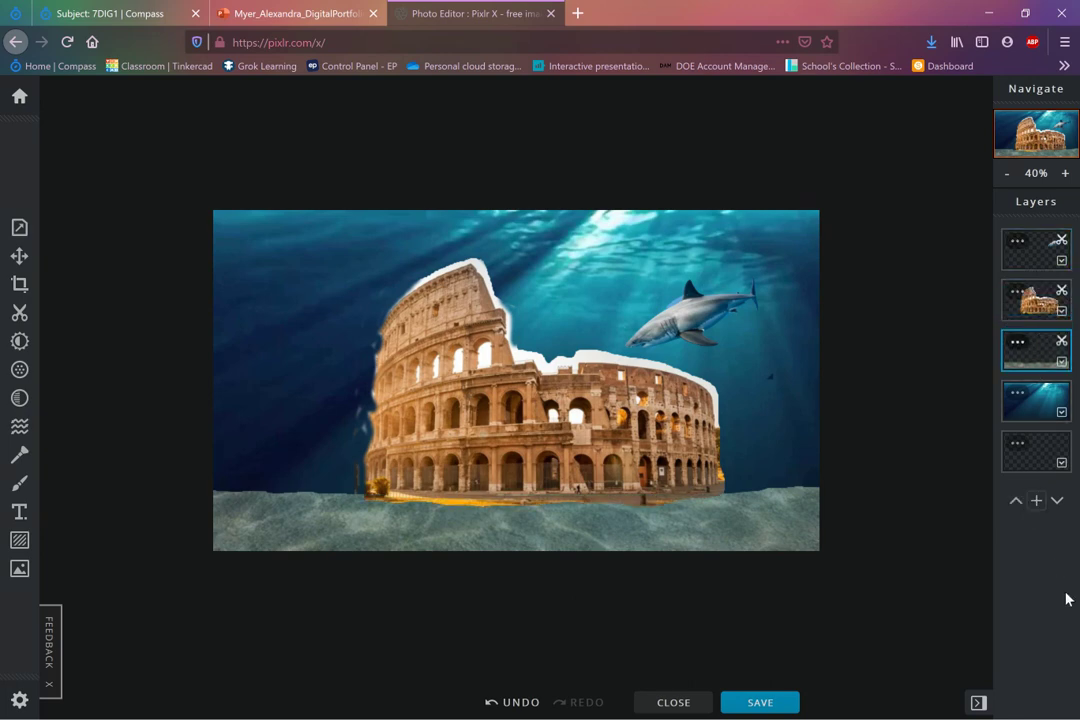
mouse_move(1046, 397)
mouse_down()
mouse_move(1037, 240)
mouse_move(1045, 402)
mouse_up()
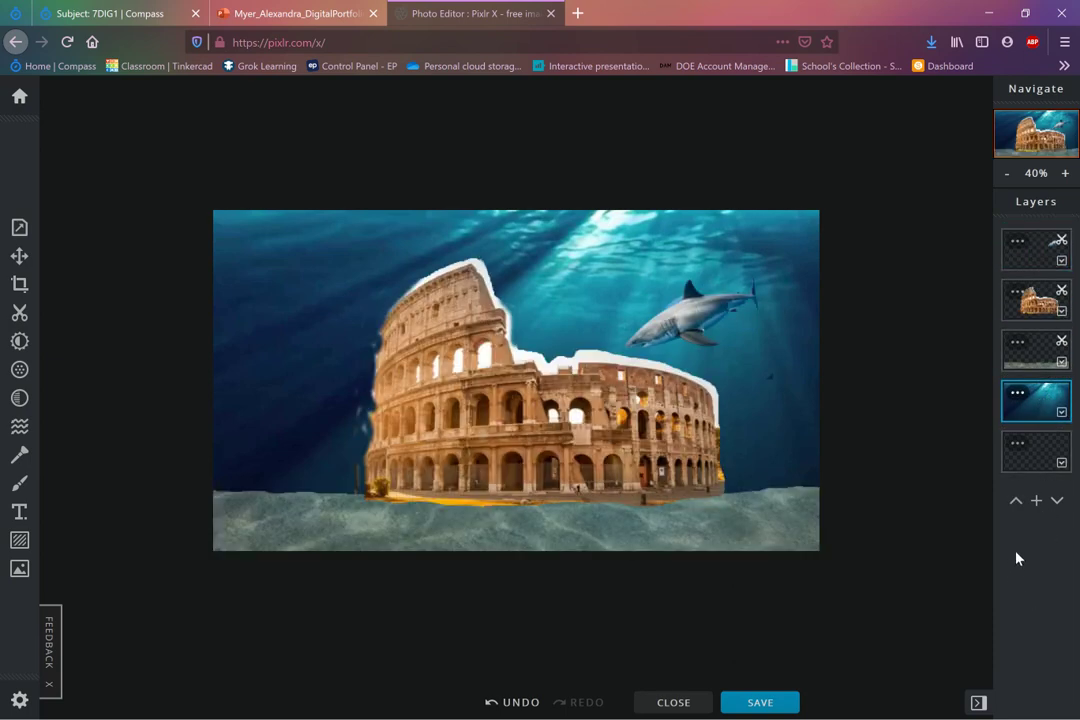